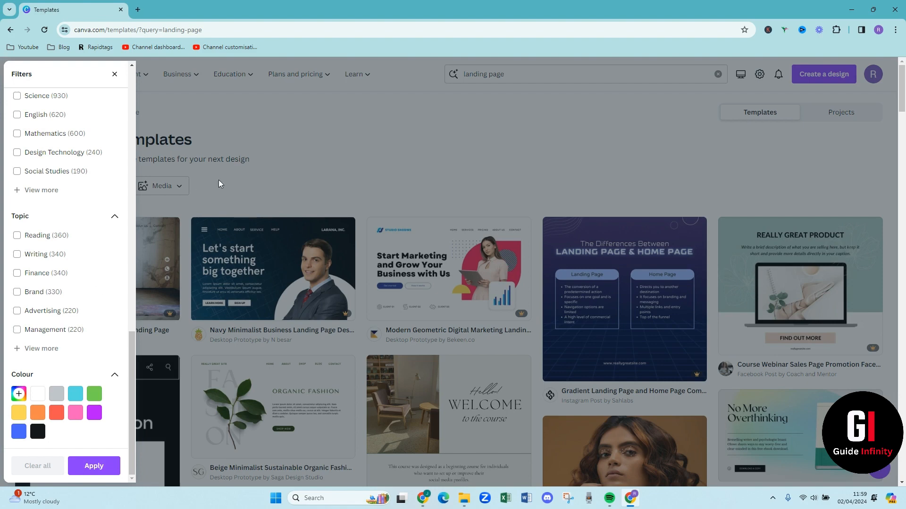
Dismiss the filters and start customising the Green Light Blue Grey Gradients Download Page website template from the landing page results
{"action": "left_click", "coordinate": [325, 170]}
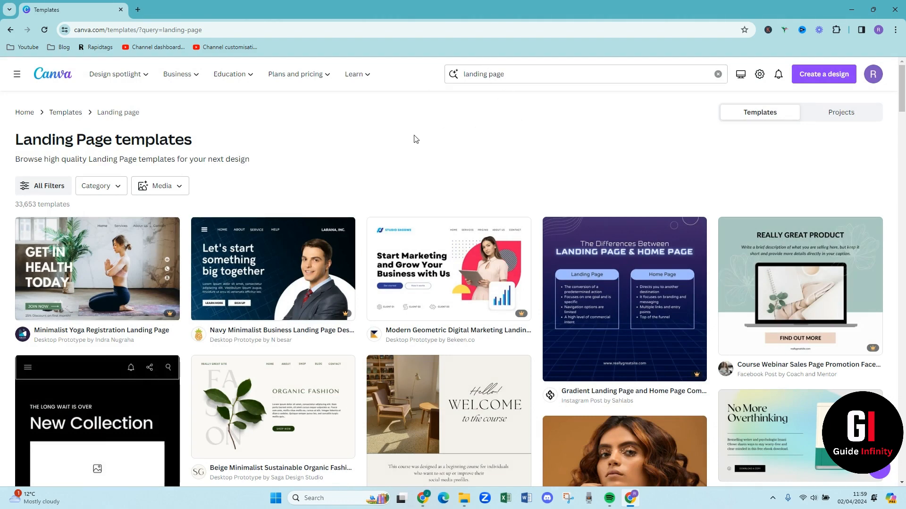
{"action": "scroll", "coordinate": [415, 139], "scroll_direction": "down", "scroll_amount": 1}
{"action": "scroll", "coordinate": [415, 139], "scroll_direction": "down", "scroll_amount": 1}
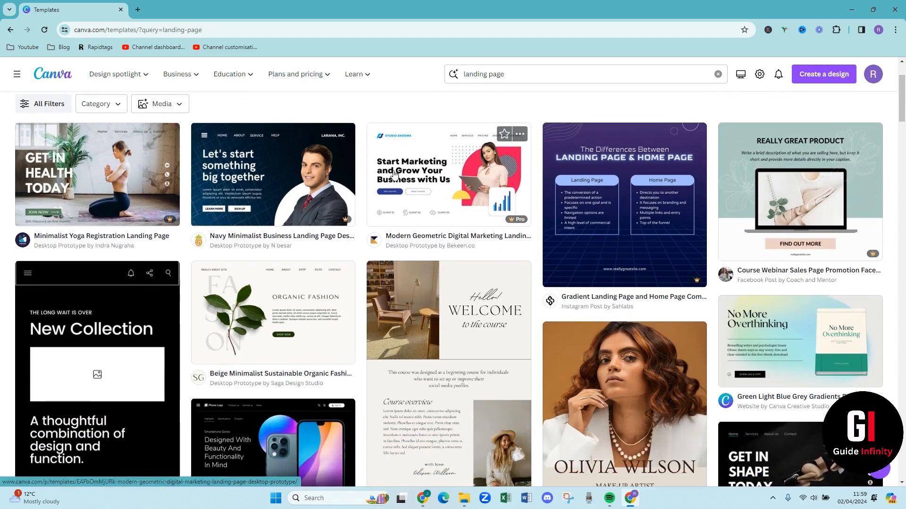
{"action": "left_click", "coordinate": [798, 320]}
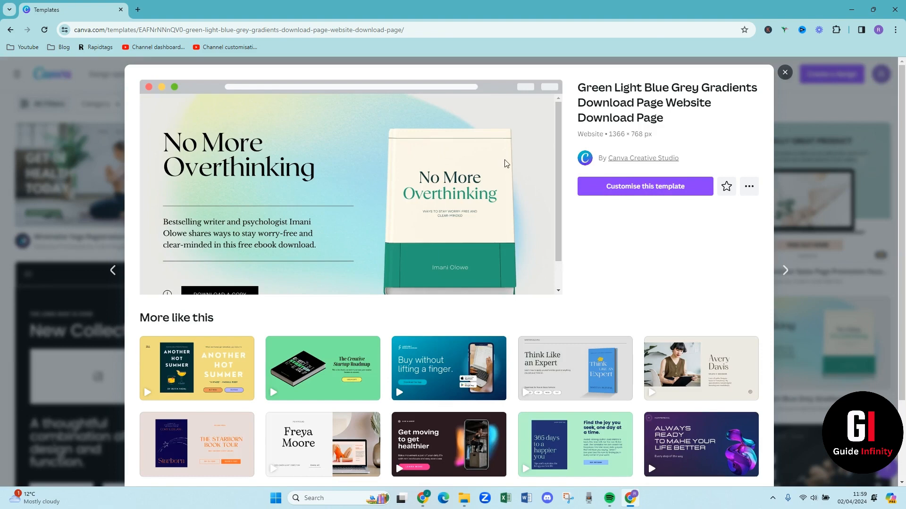
{"action": "left_click", "coordinate": [623, 193]}
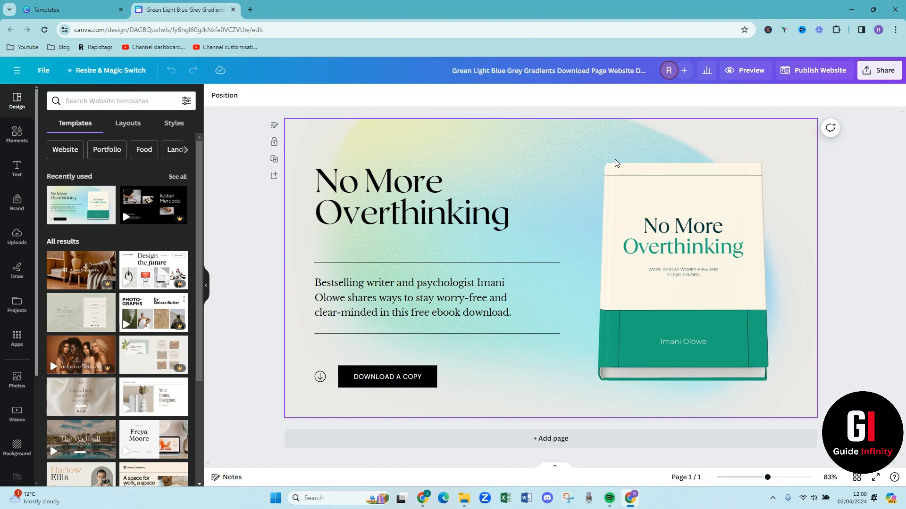
Replace the "No More Overthinking" page heading with the author's full name in capitals, followed by a new line
{"action": "left_click", "coordinate": [417, 184]}
{"action": "double_click", "coordinate": [417, 184]}
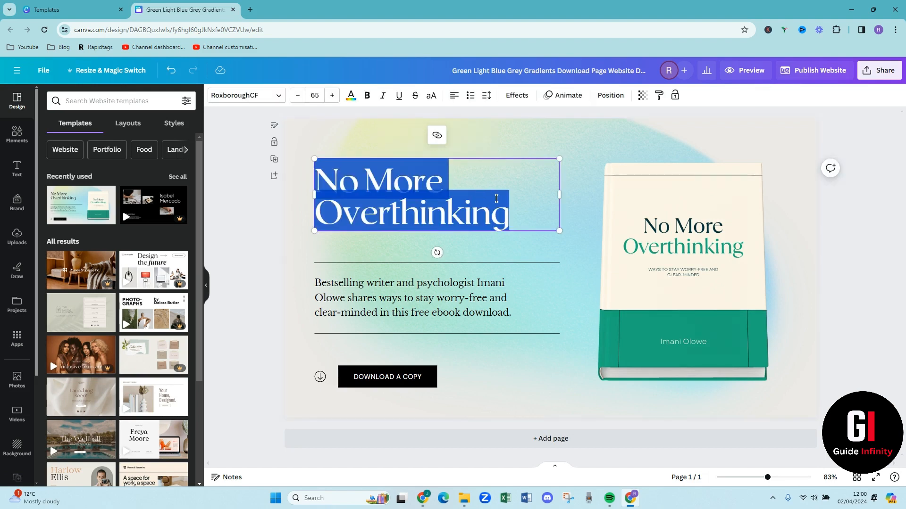
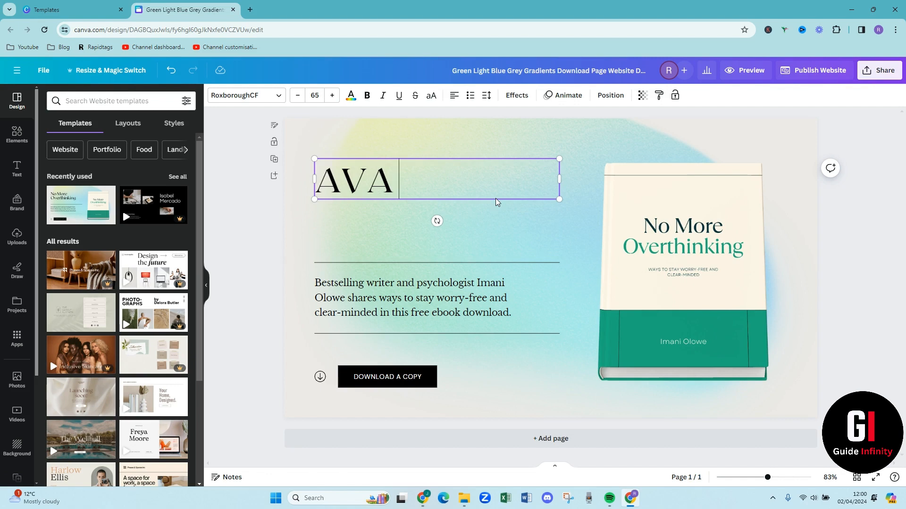
{"action": "key", "text": "Return"}
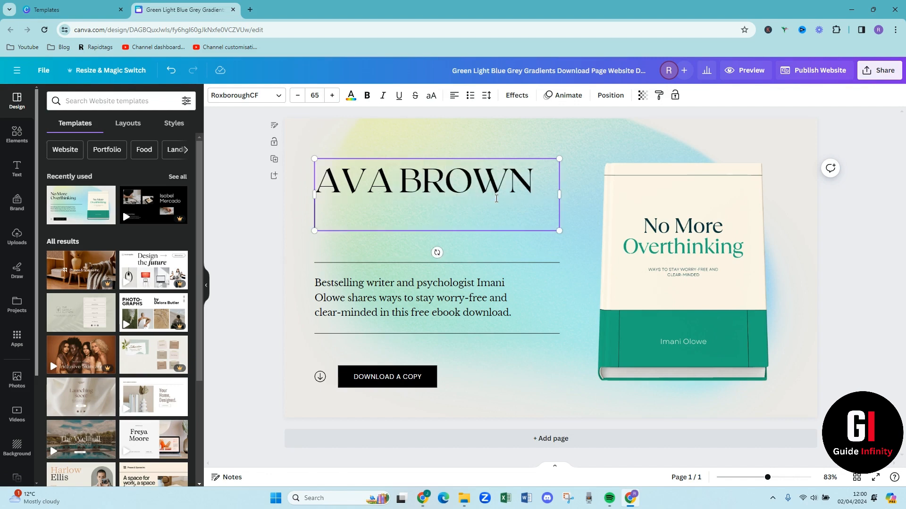
Add "FREE GUIDE" below the name in the heading, separated from it by a blank line
{"action": "type", "text": "FREE "}
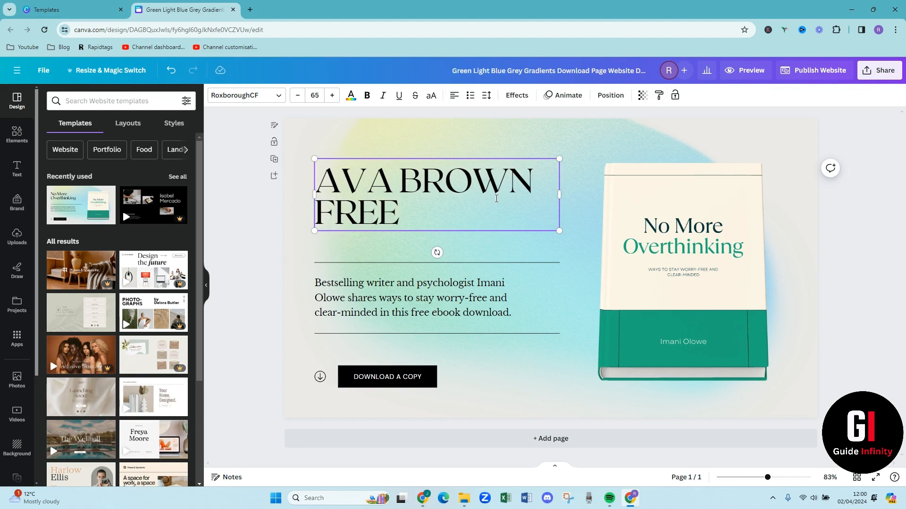
{"action": "type", "text": "GUIDE"}
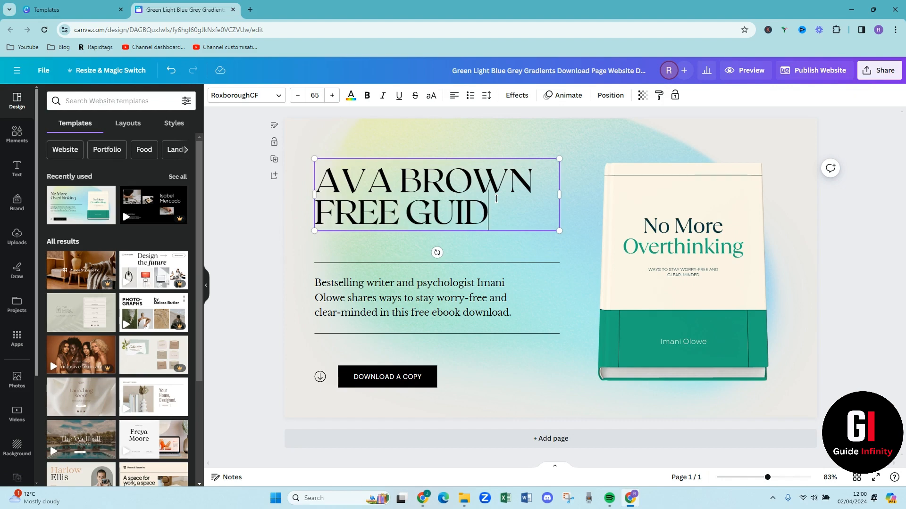
{"action": "left_click", "coordinate": [318, 211]}
{"action": "key", "text": "Return"}
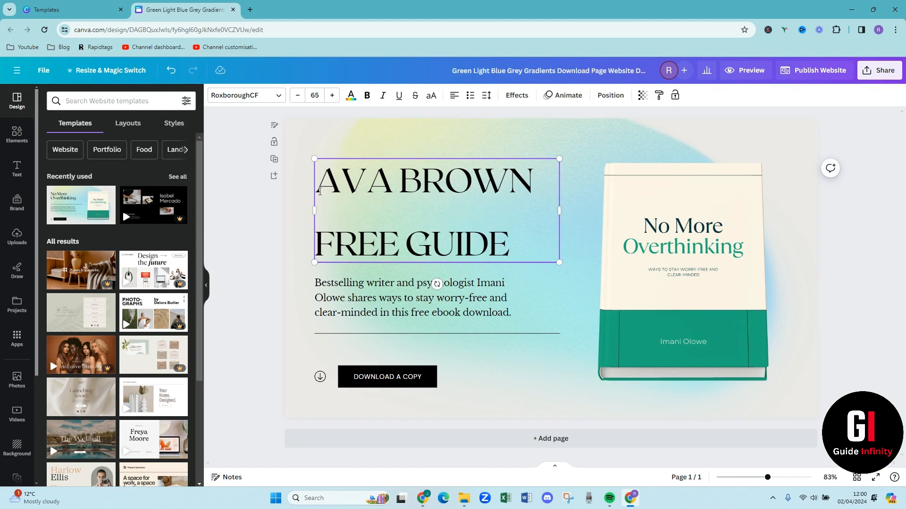
Change the font of the heading's name line to Anton
{"action": "left_click", "coordinate": [263, 96]}
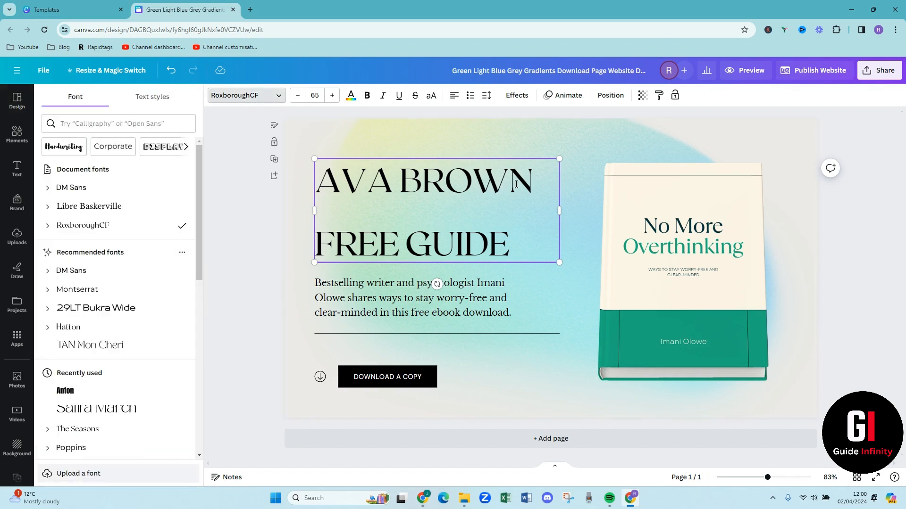
{"action": "left_click_drag", "start_coordinate": [532, 183], "coordinate": [325, 184]}
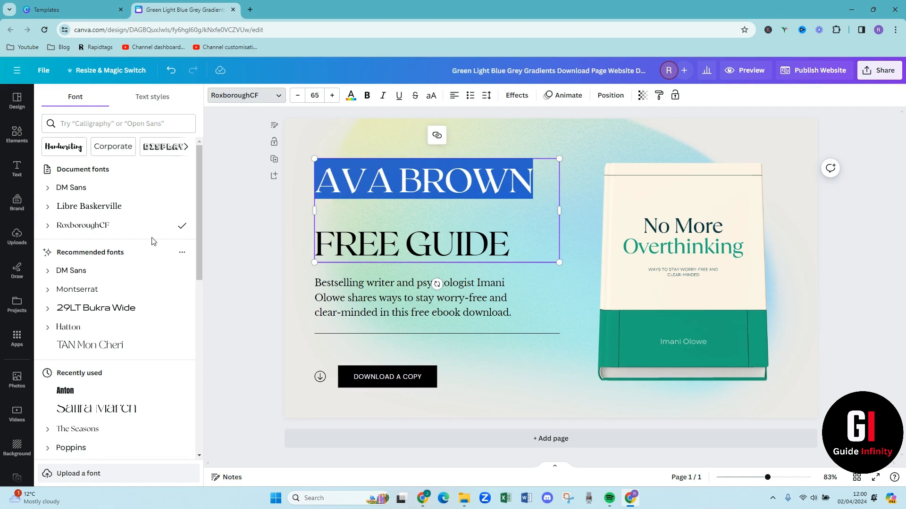
{"action": "left_click", "coordinate": [122, 390]}
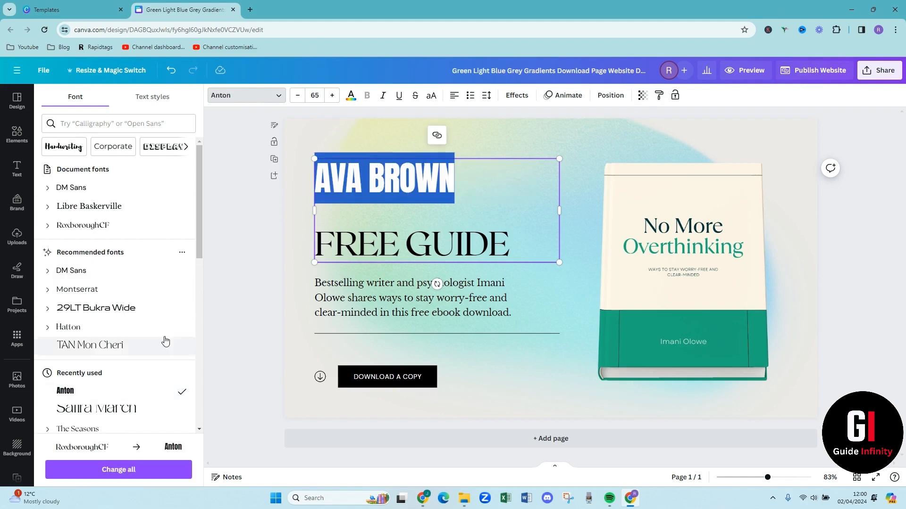
{"action": "left_click", "coordinate": [361, 222]}
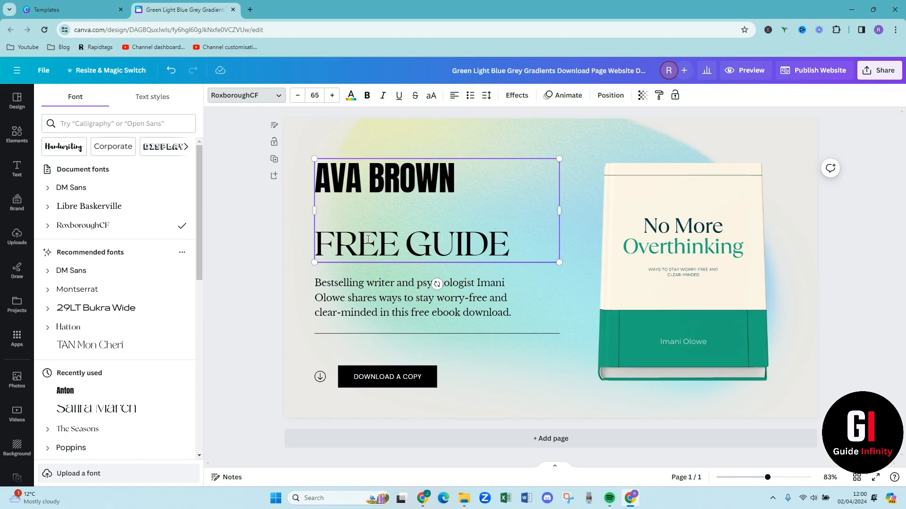
Colour the heading's name line with the medium dark teal from the second Brand Kit palette
{"action": "left_click", "coordinate": [437, 179]}
{"action": "left_click_drag", "start_coordinate": [454, 180], "coordinate": [321, 183]}
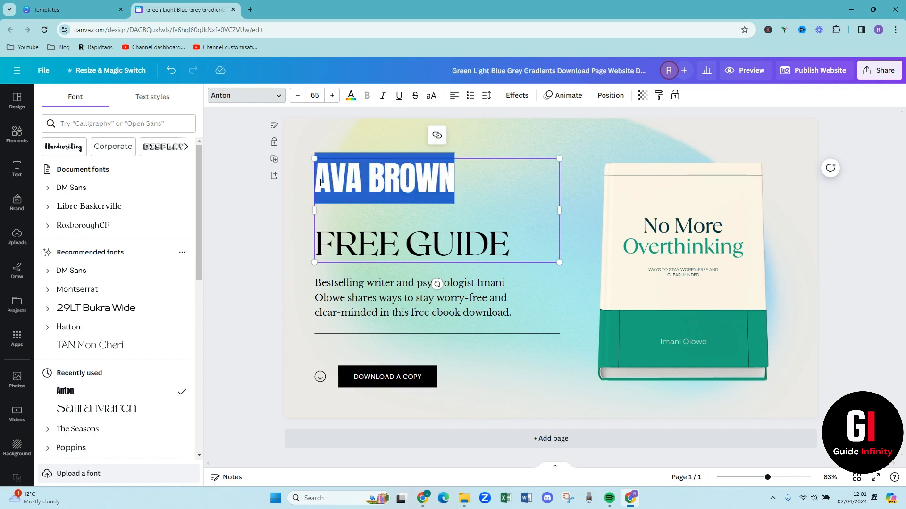
{"action": "left_click", "coordinate": [350, 99]}
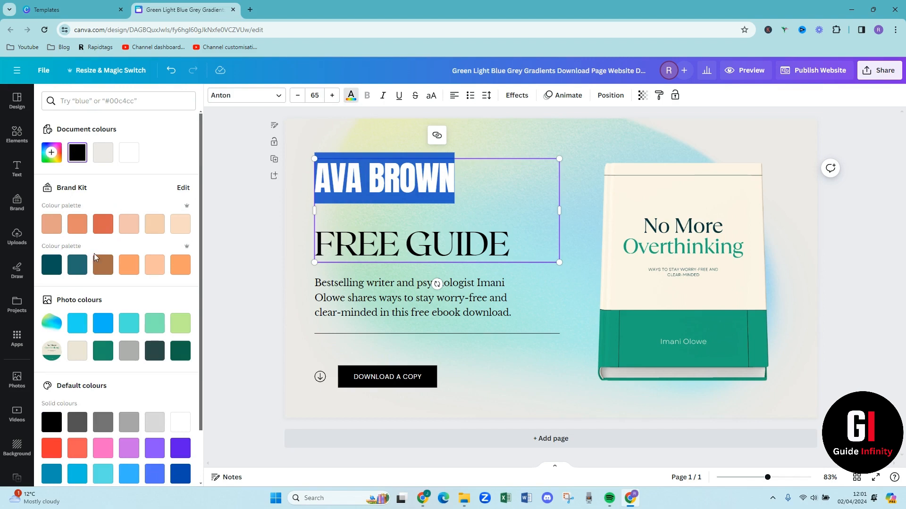
{"action": "left_click", "coordinate": [76, 269]}
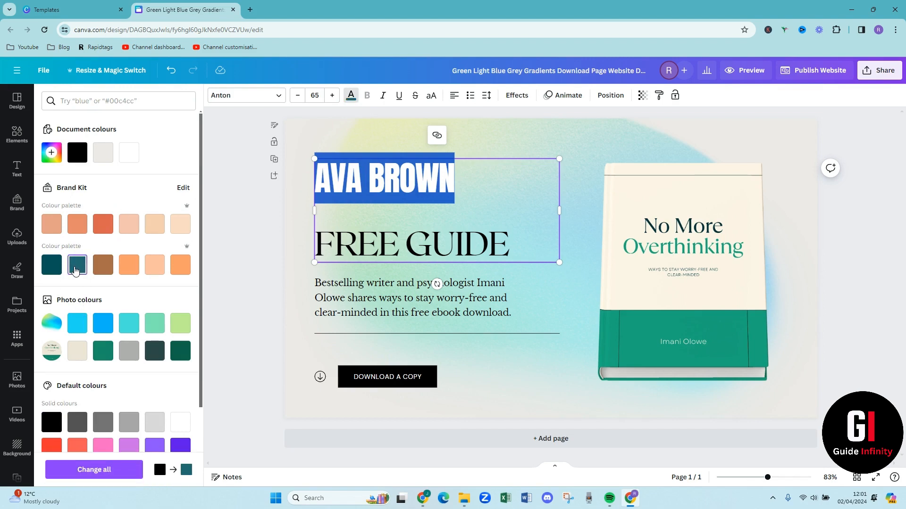
{"action": "left_click", "coordinate": [339, 206]}
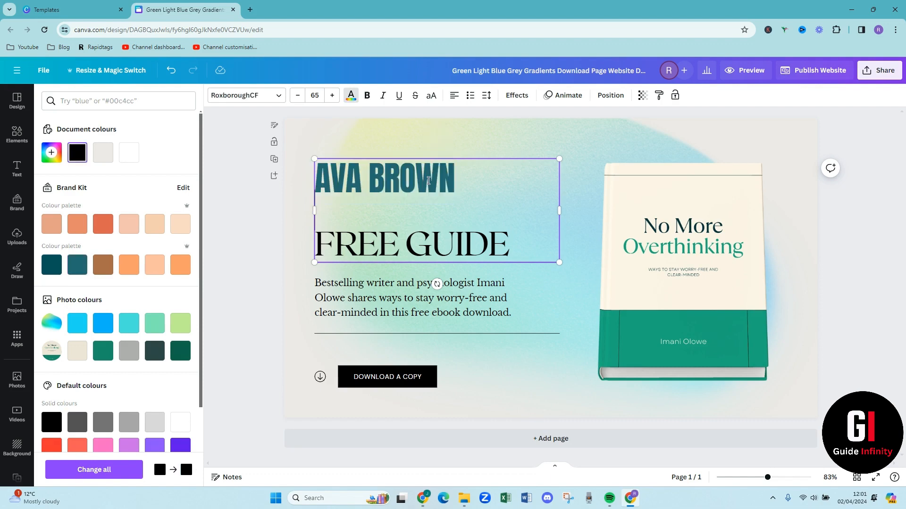
{"action": "left_click", "coordinate": [522, 366]}
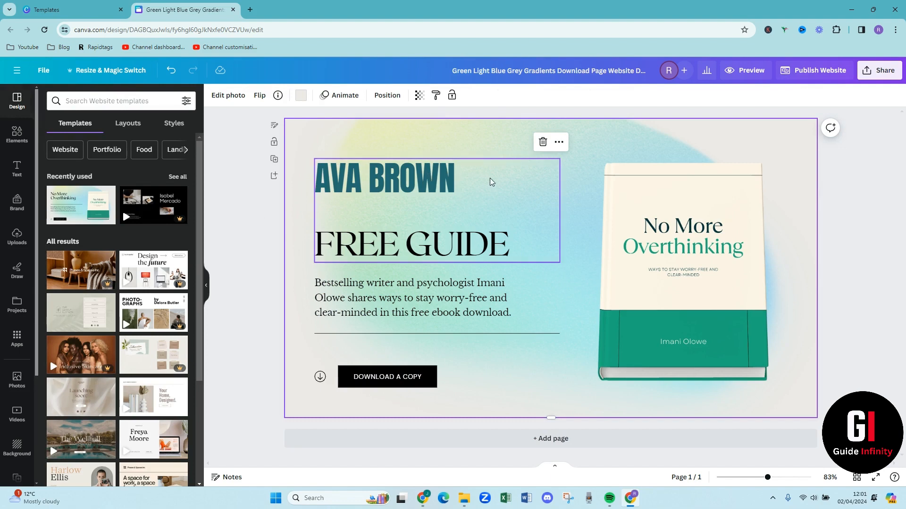
Move the heading text box slightly up and to the left, and set the name line's font size to 73
{"action": "left_click_drag", "start_coordinate": [417, 219], "coordinate": [413, 214]}
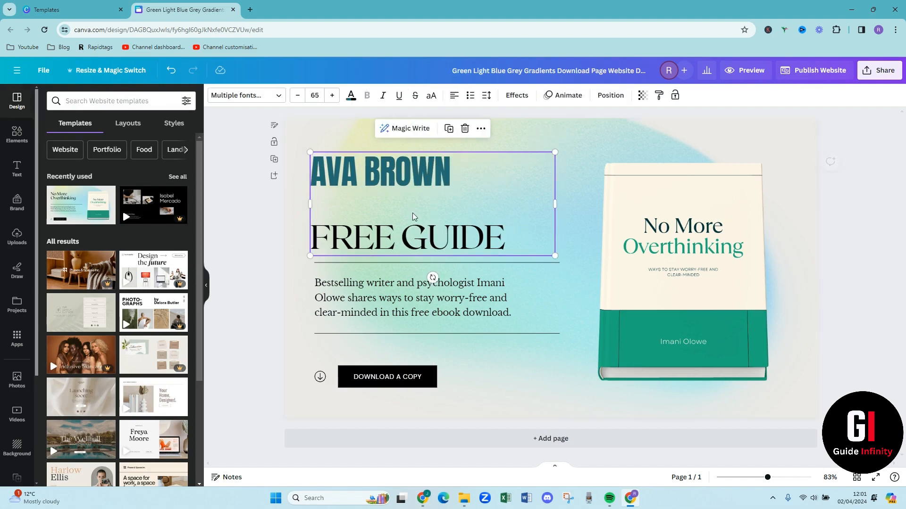
{"action": "left_click", "coordinate": [331, 235]}
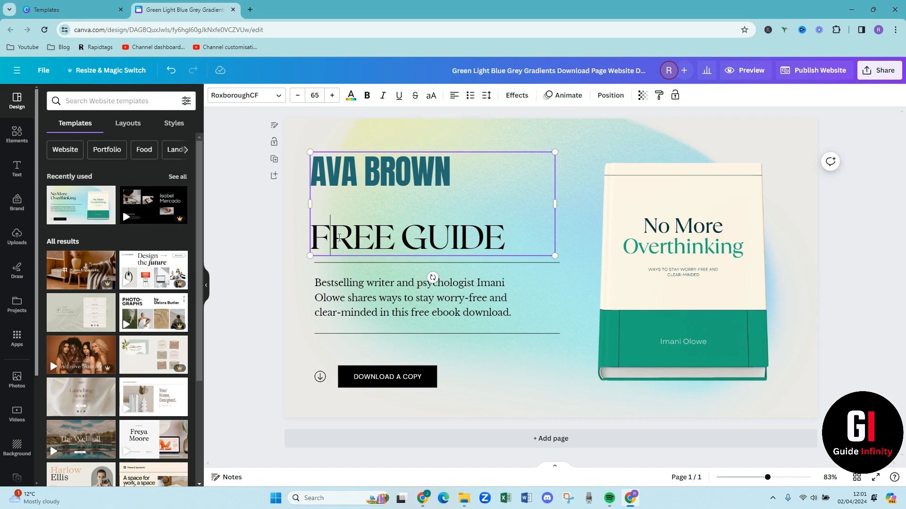
{"action": "left_click_drag", "start_coordinate": [448, 186], "coordinate": [312, 184]}
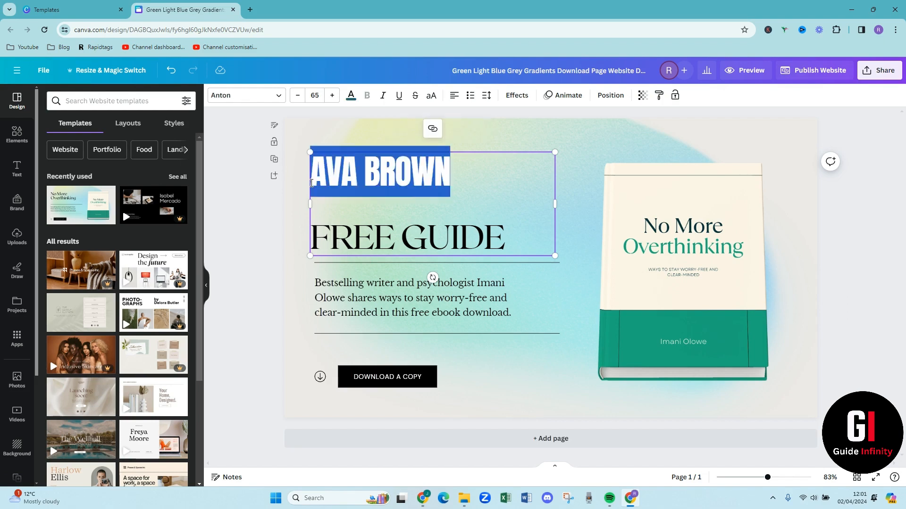
{"action": "left_click", "coordinate": [332, 96]}
{"action": "left_click", "coordinate": [332, 96]}
{"action": "left_click", "coordinate": [333, 96]}
{"action": "left_click", "coordinate": [332, 96]}
{"action": "left_click", "coordinate": [332, 96]}
{"action": "left_click", "coordinate": [333, 96]}
{"action": "left_click", "coordinate": [332, 95]}
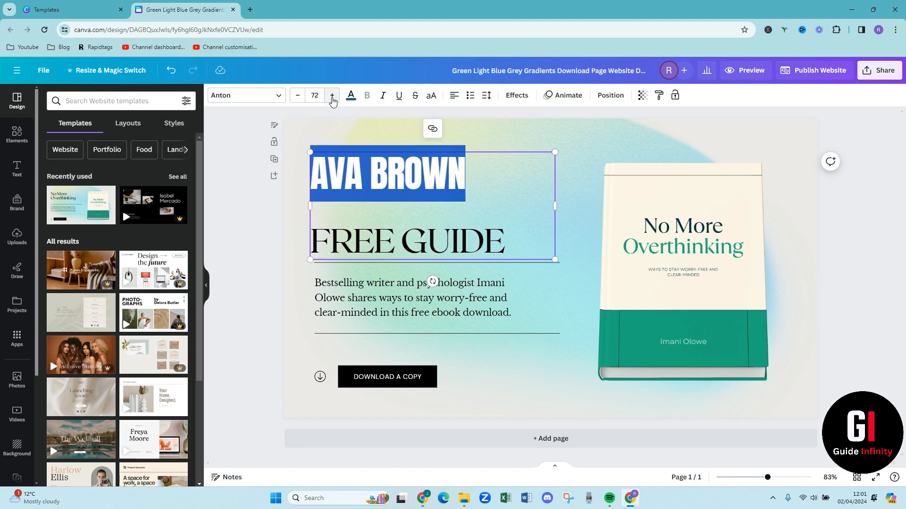
{"action": "left_click", "coordinate": [332, 96]}
{"action": "left_click", "coordinate": [496, 213]}
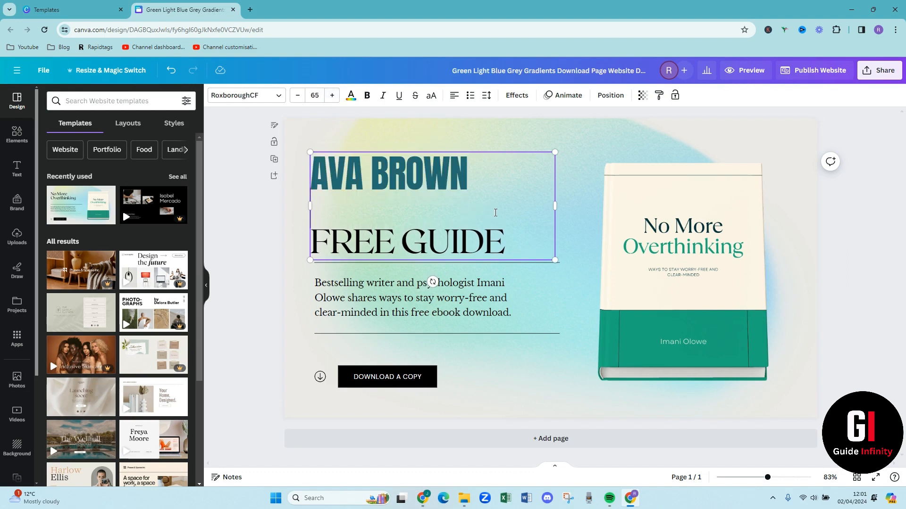
{"action": "left_click_drag", "start_coordinate": [506, 238], "coordinate": [315, 252]}
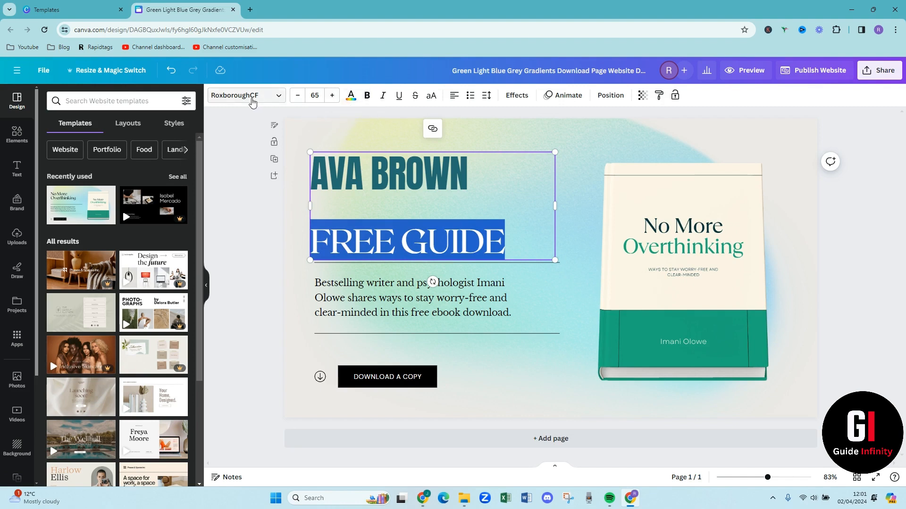
{"action": "left_click", "coordinate": [514, 239]}
{"action": "left_click", "coordinate": [514, 305]}
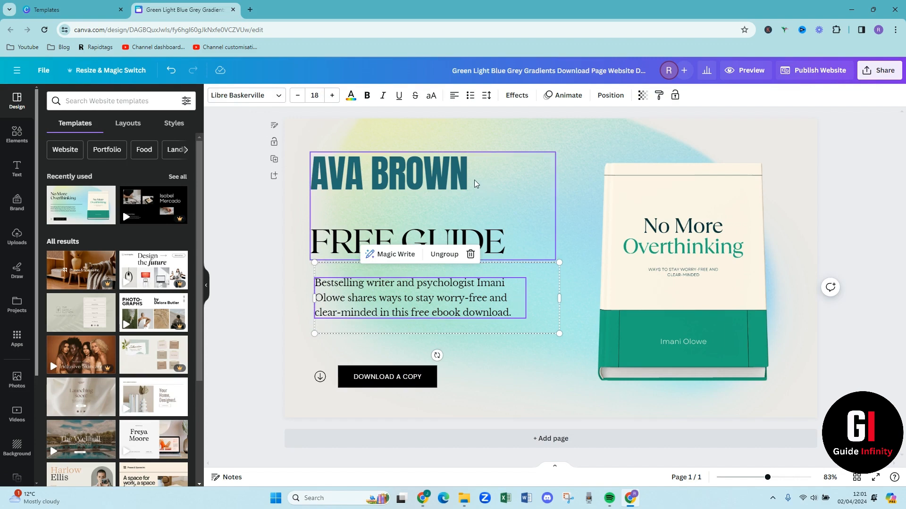
{"action": "double_click", "coordinate": [423, 307]}
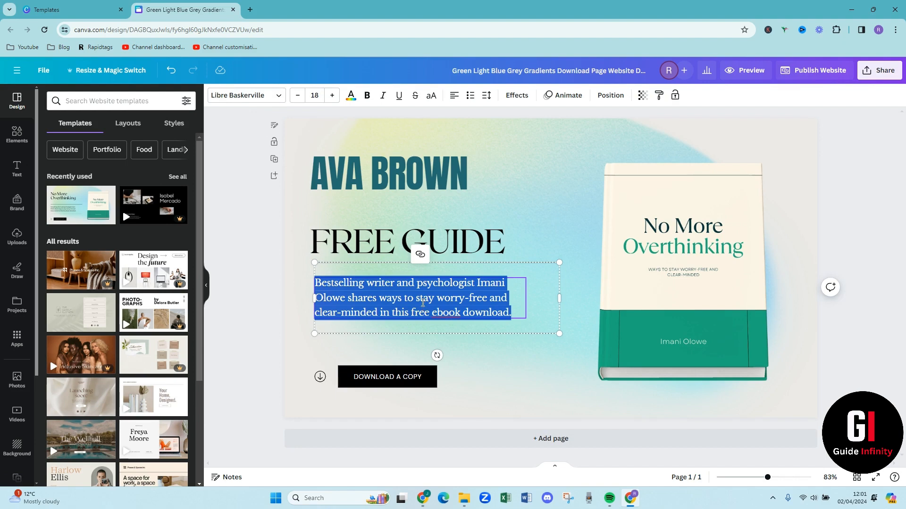
{"action": "left_click", "coordinate": [362, 349]}
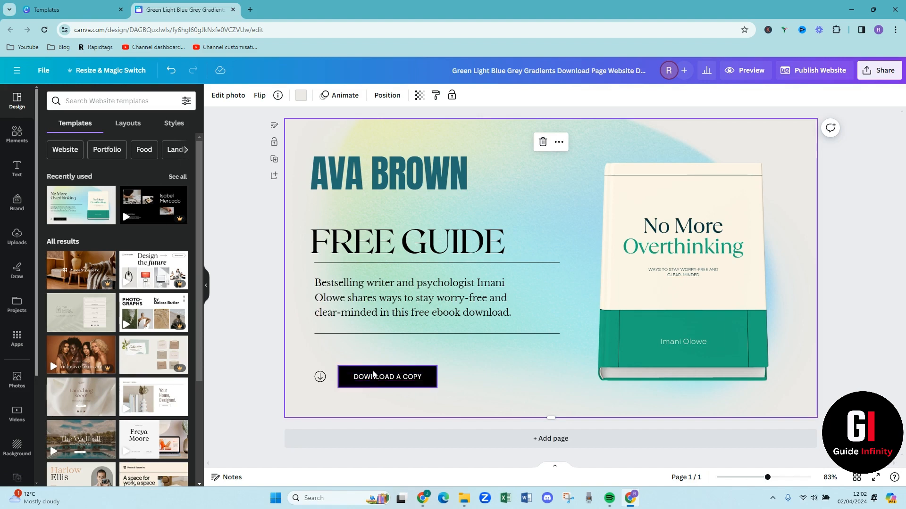
Group the "DOWNLOAD A COPY" label with its black button shape and enlarge the group to nearly twice its width
{"action": "left_click", "coordinate": [370, 379]}
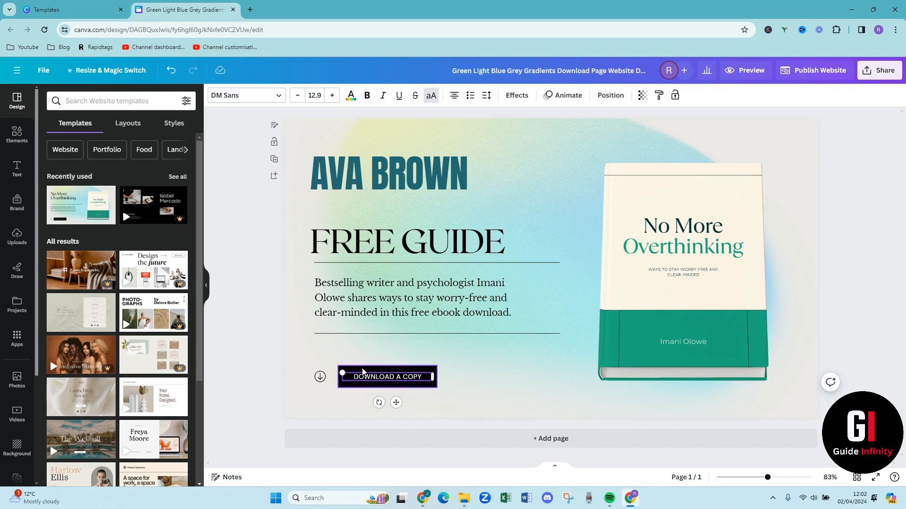
{"action": "left_click", "coordinate": [363, 372]}
{"action": "right_click", "coordinate": [364, 372]}
{"action": "mouse_move", "coordinate": [363, 370]}
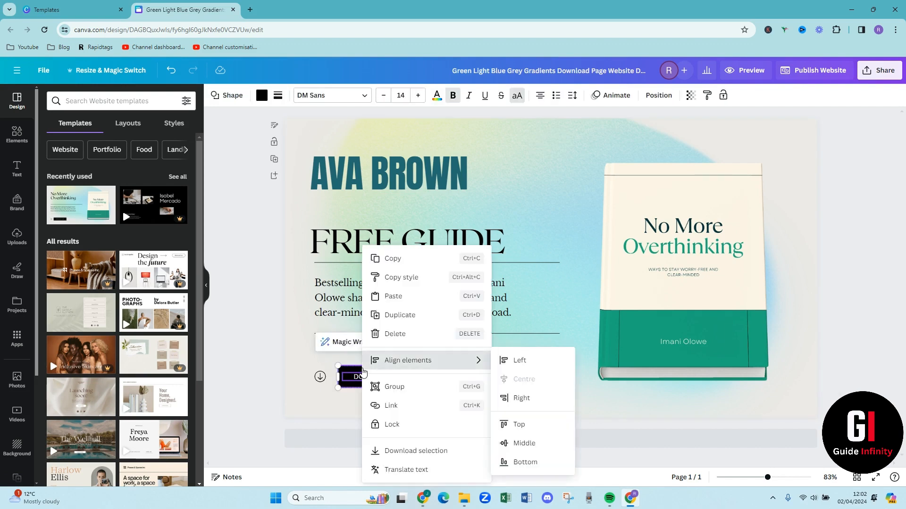
{"action": "left_click", "coordinate": [385, 387]}
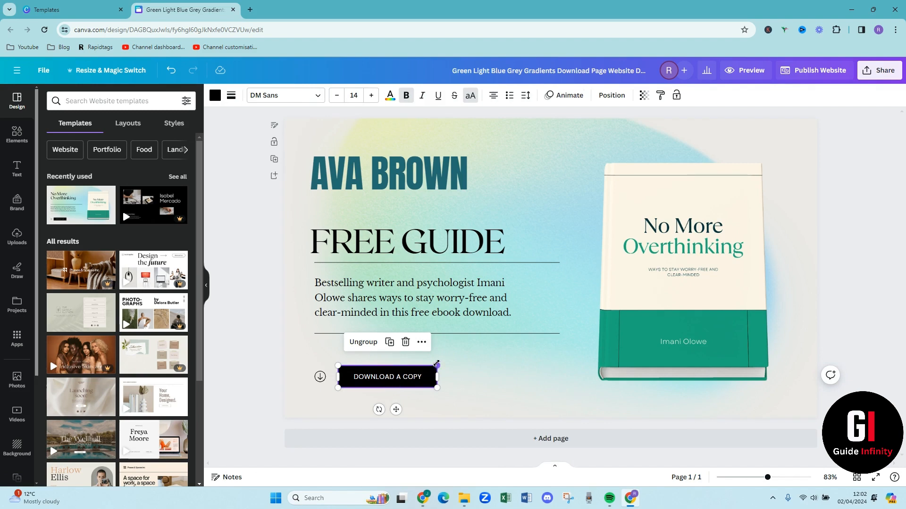
{"action": "left_click_drag", "start_coordinate": [437, 364], "coordinate": [519, 349]}
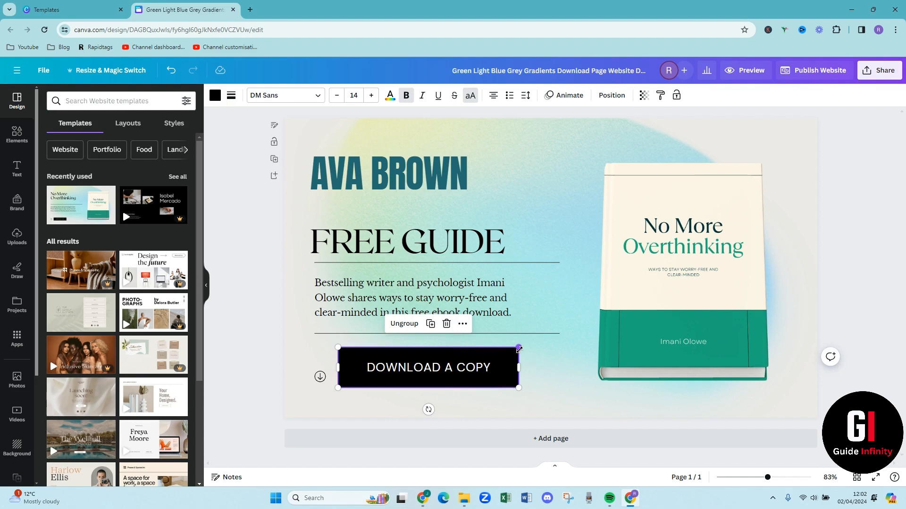
Recolour the download button's background with the mint green from the photo colours
{"action": "left_click", "coordinate": [214, 96]}
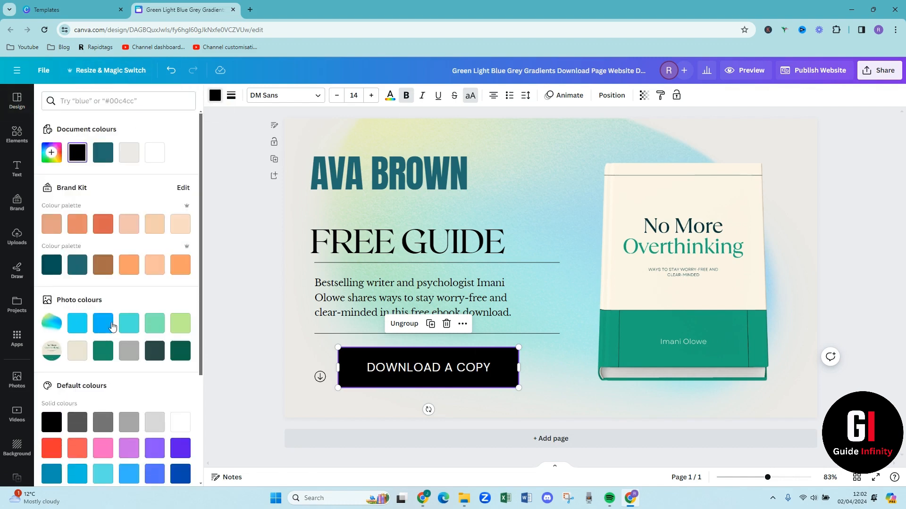
{"action": "left_click", "coordinate": [182, 325]}
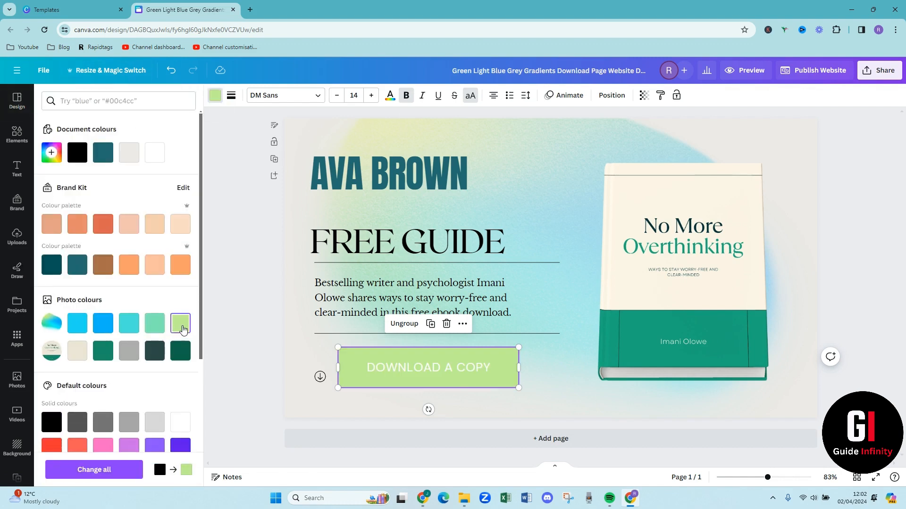
{"action": "left_click", "coordinate": [155, 327]}
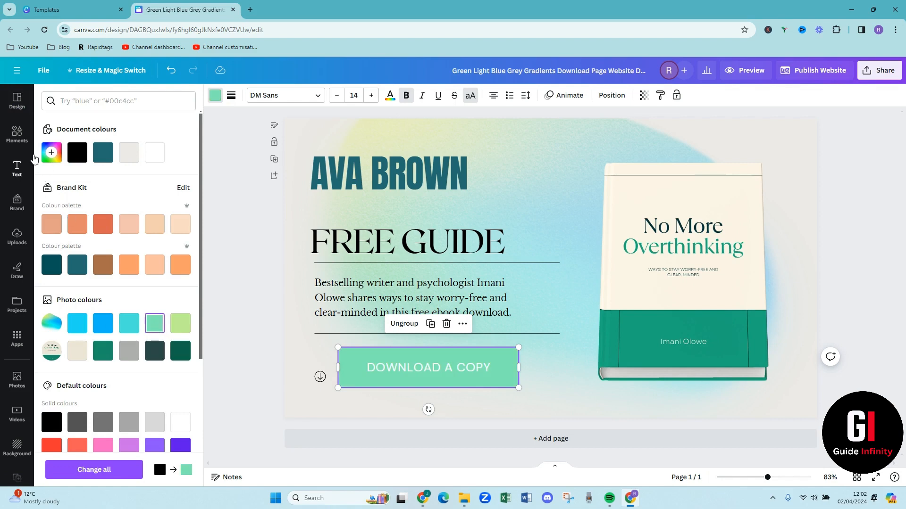
Recolour the download button's background with the light orange from the default solid colours
{"action": "scroll", "coordinate": [128, 331], "scroll_direction": "down", "scroll_amount": 4}
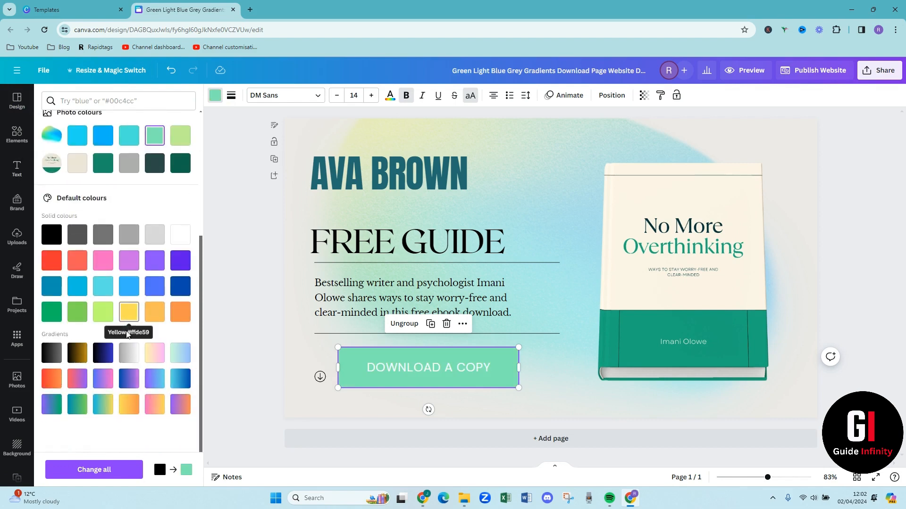
{"action": "left_click", "coordinate": [179, 315]}
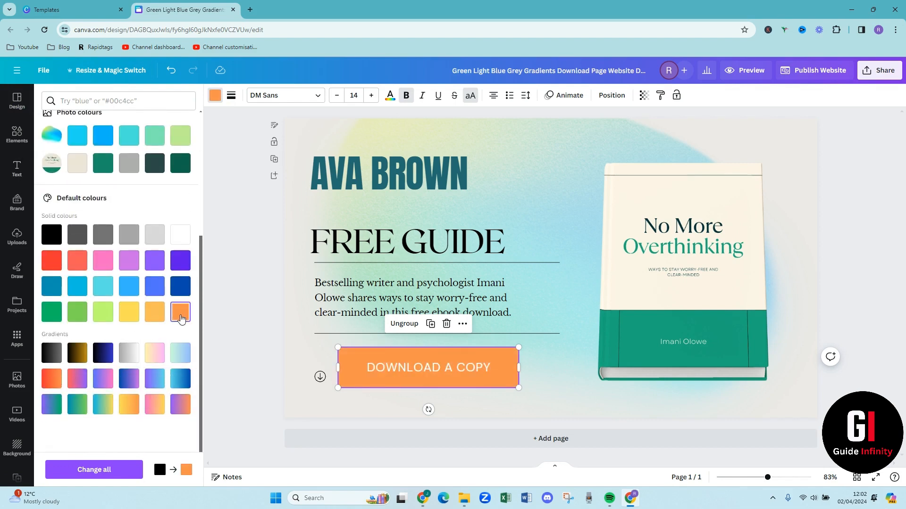
{"action": "left_click", "coordinate": [368, 395]}
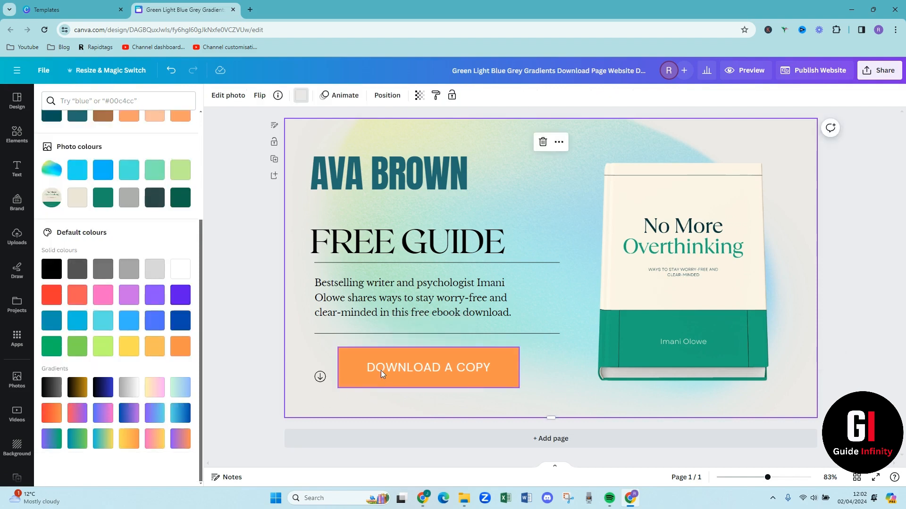
Ungroup the "DOWNLOAD A COPY" label from its orange button shape
{"action": "right_click", "coordinate": [367, 355]}
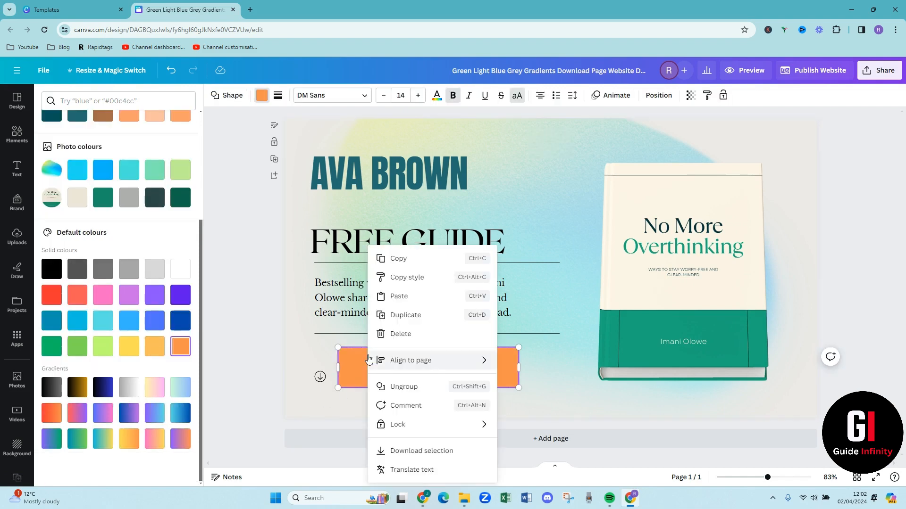
{"action": "left_click", "coordinate": [396, 396]}
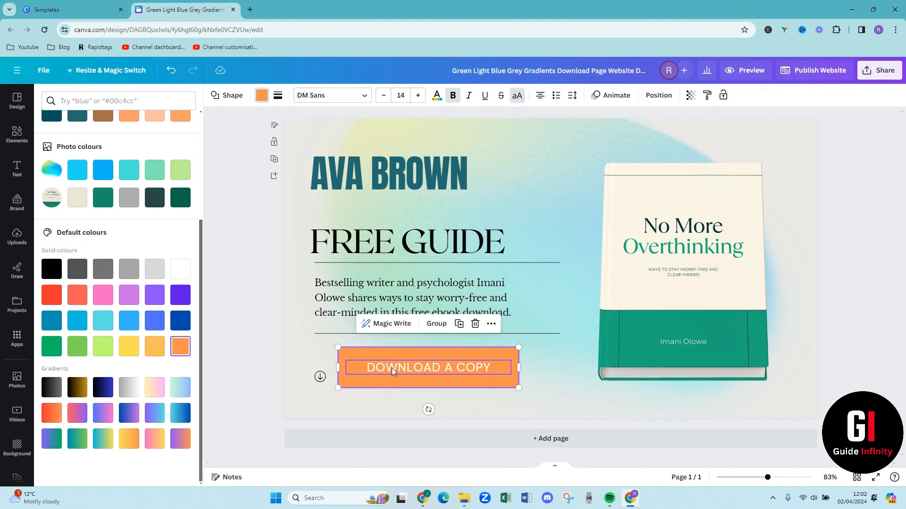
{"action": "left_click", "coordinate": [389, 395]}
Set the "DOWNLOAD A COPY" label's font size to 27.6 and make it bold
{"action": "left_click", "coordinate": [388, 372]}
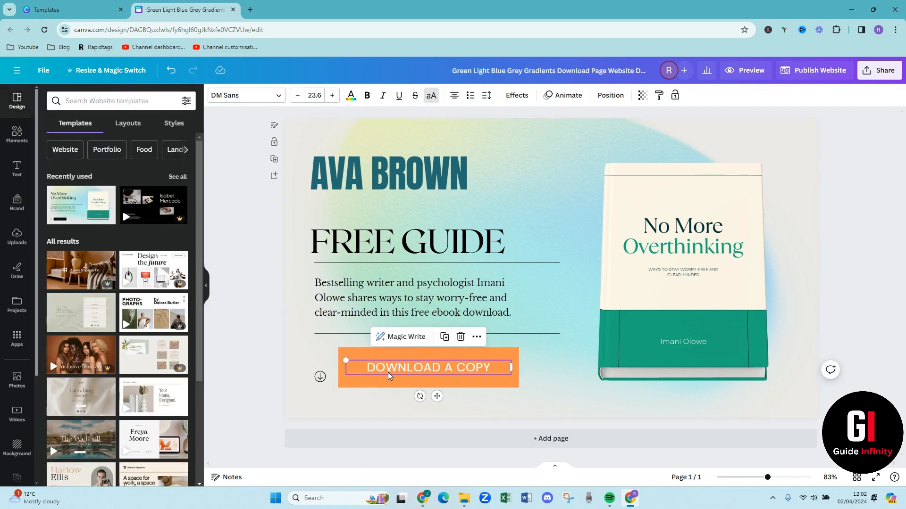
{"action": "left_click", "coordinate": [331, 96]}
{"action": "left_click", "coordinate": [332, 95]}
{"action": "left_click", "coordinate": [331, 95]}
{"action": "left_click", "coordinate": [331, 95]}
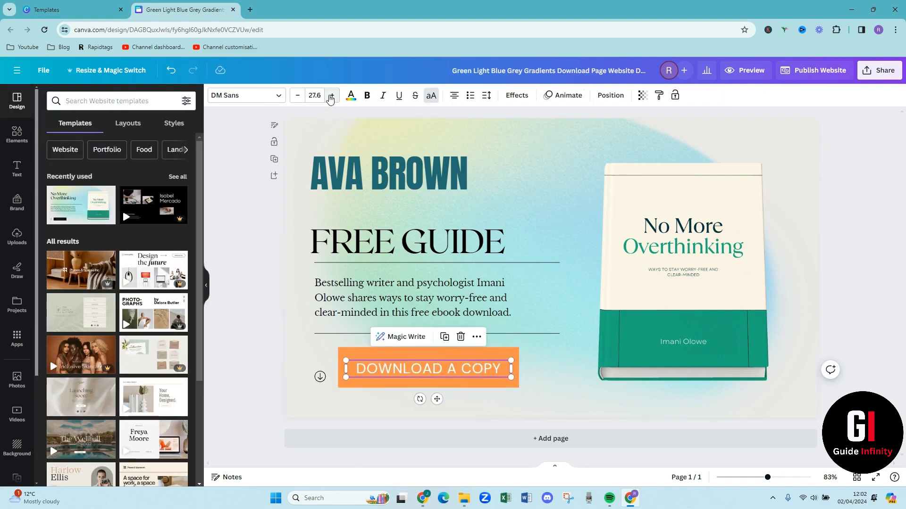
{"action": "left_click", "coordinate": [366, 95]}
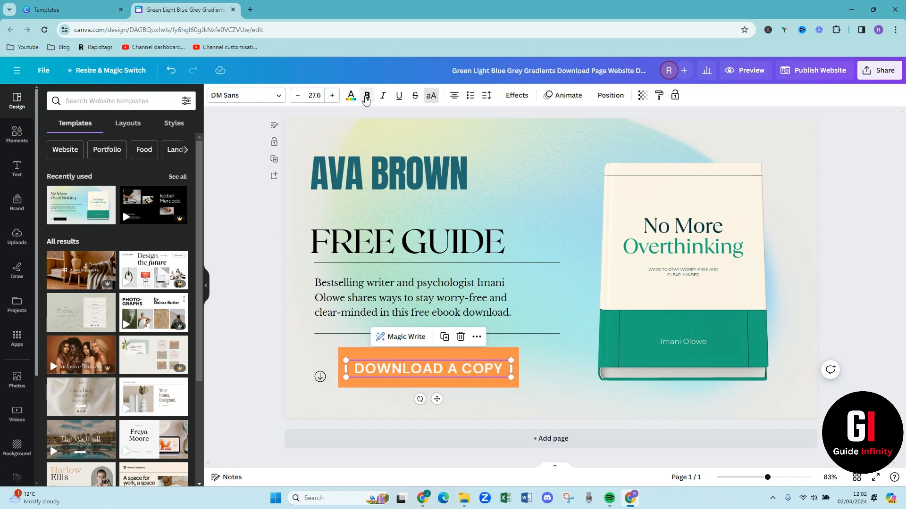
{"action": "left_click", "coordinate": [409, 400]}
Enlarge the circled down-arrow icon beside the download button to nearly the button's height
{"action": "left_click", "coordinate": [320, 376]}
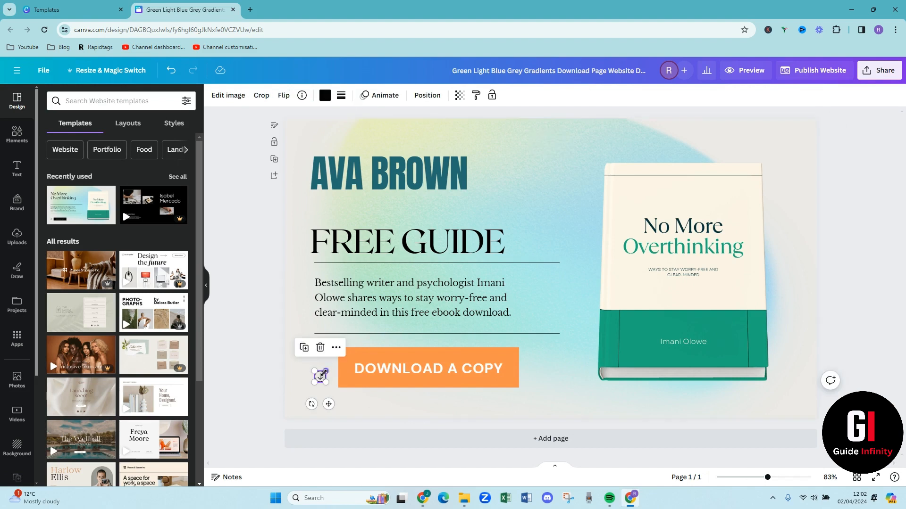
{"action": "left_click_drag", "start_coordinate": [323, 373], "coordinate": [305, 368]}
{"action": "left_click", "coordinate": [342, 405]}
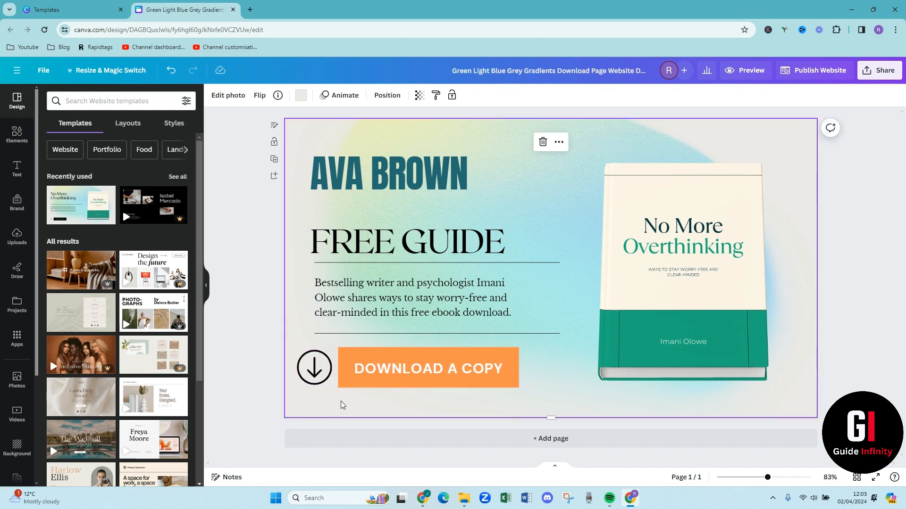
Delete the book mockup image from the page and open the uploaded images
{"action": "left_click", "coordinate": [731, 259]}
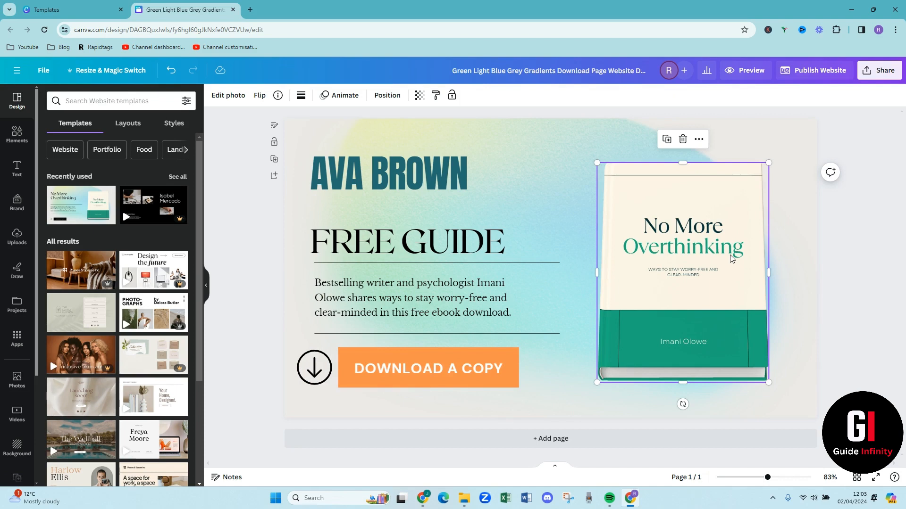
{"action": "key", "text": "Delete"}
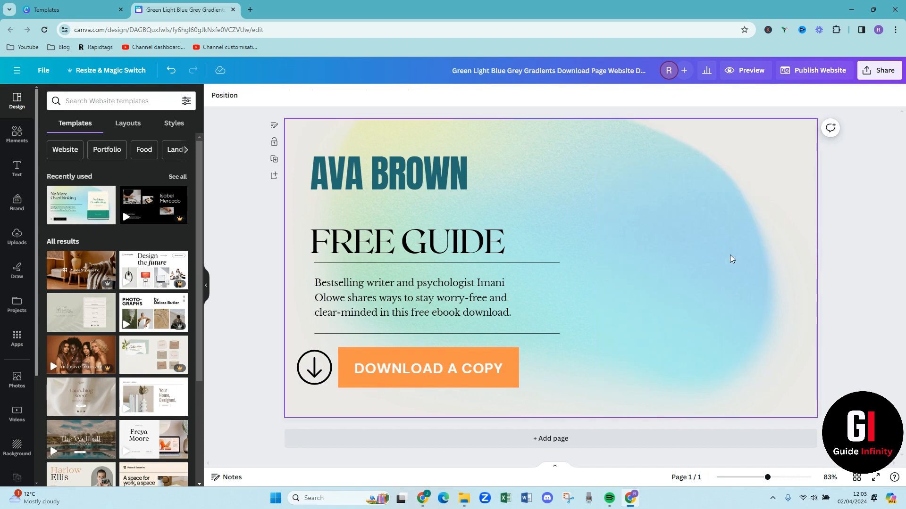
{"action": "left_click", "coordinate": [16, 135]}
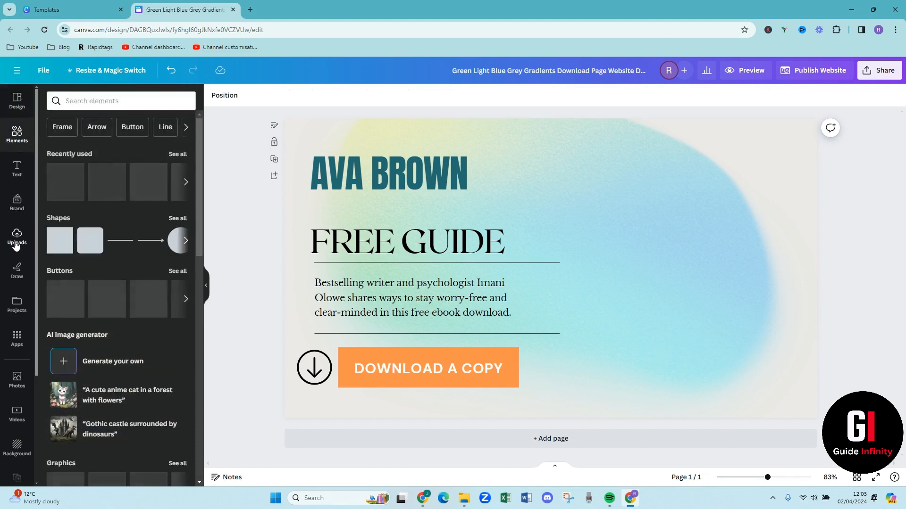
{"action": "left_click", "coordinate": [16, 239]}
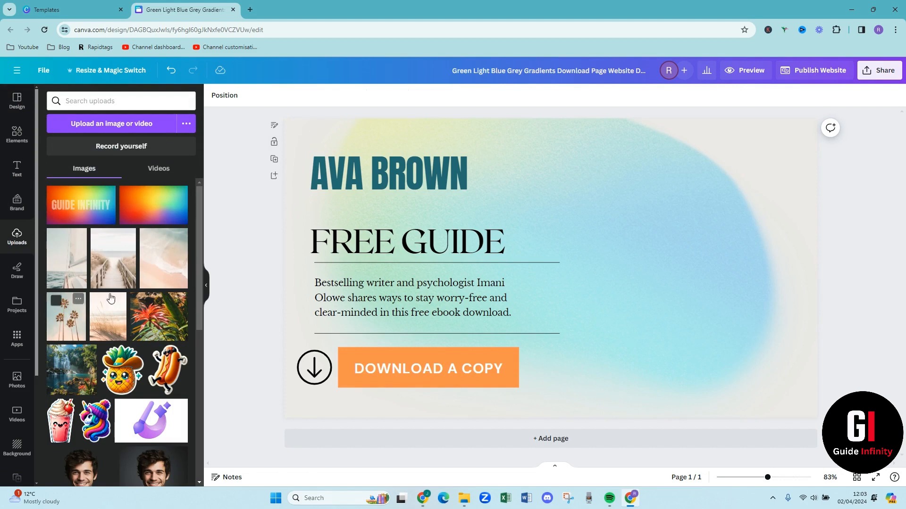
{"action": "scroll", "coordinate": [149, 311], "scroll_direction": "down", "scroll_amount": 10}
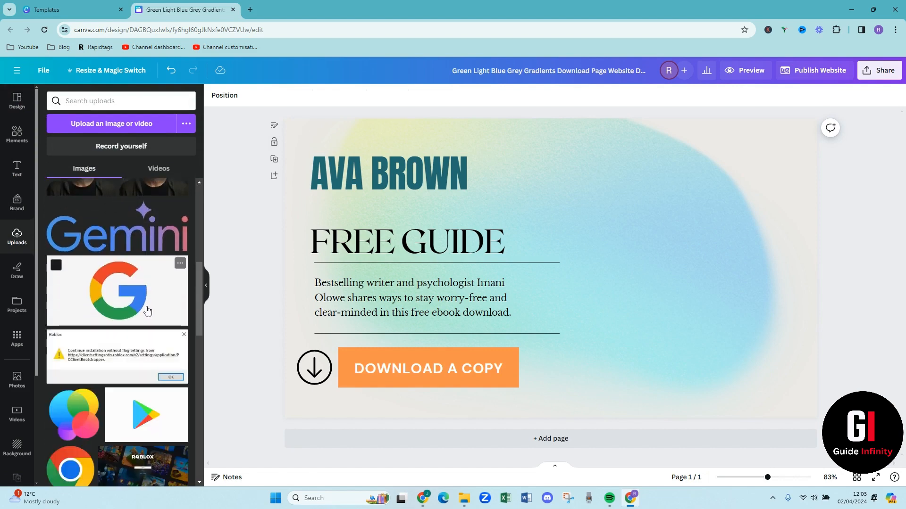
{"action": "scroll", "coordinate": [133, 321], "scroll_direction": "down", "scroll_amount": 5}
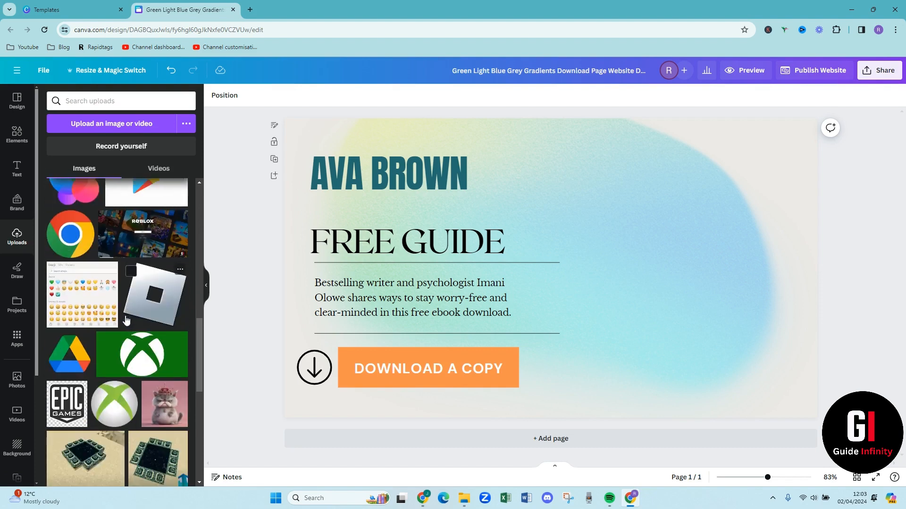
{"action": "scroll", "coordinate": [126, 321], "scroll_direction": "up", "scroll_amount": 6}
{"action": "scroll", "coordinate": [125, 321], "scroll_direction": "up", "scroll_amount": 5}
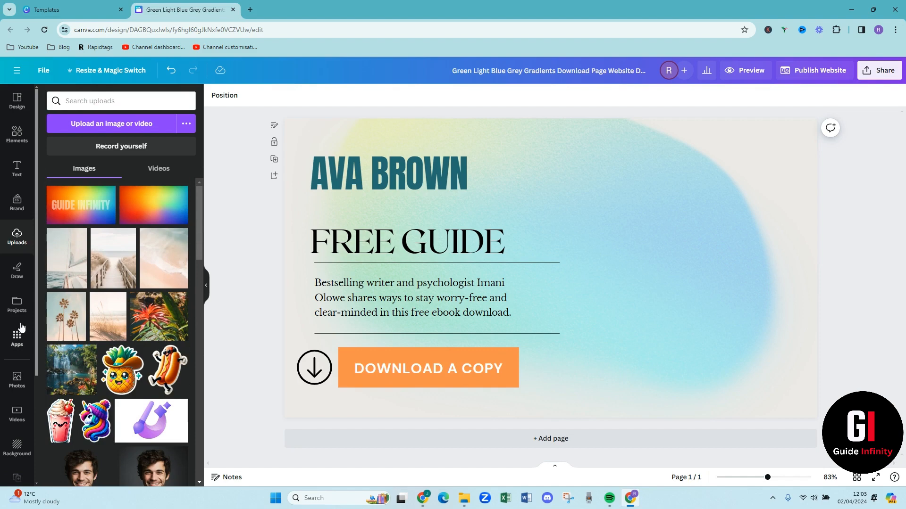
{"action": "left_click", "coordinate": [58, 304]}
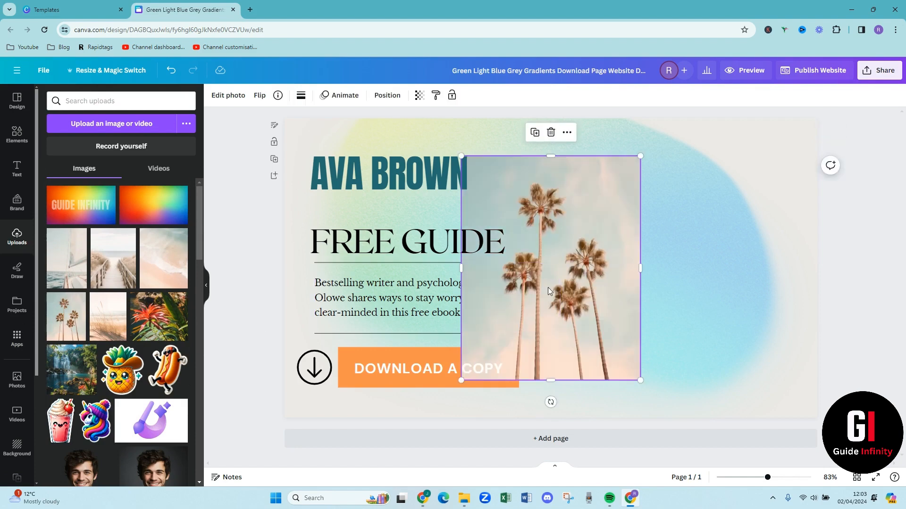
{"action": "key", "text": "Delete"}
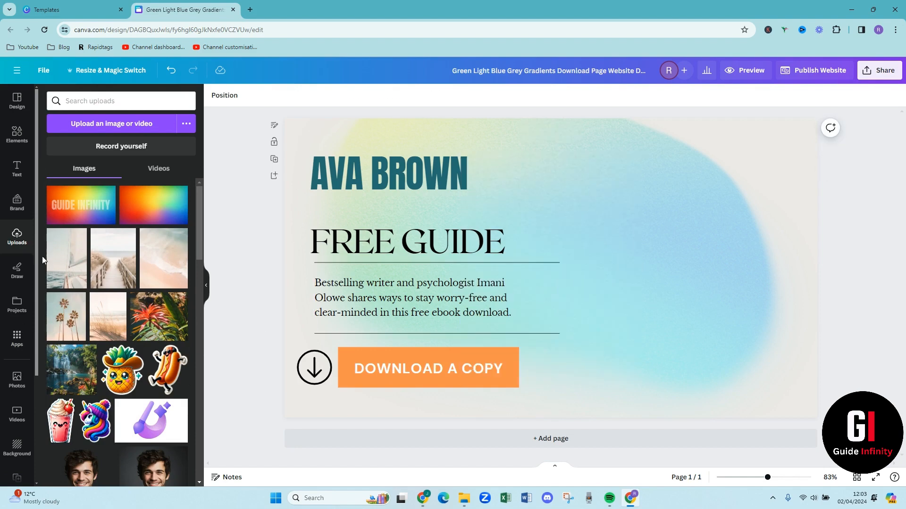
Add the uploaded sailboat photo in the book's former place on the page's right half and enlarge it slightly
{"action": "left_click", "coordinate": [68, 258]}
{"action": "left_click_drag", "start_coordinate": [572, 264], "coordinate": [719, 262]}
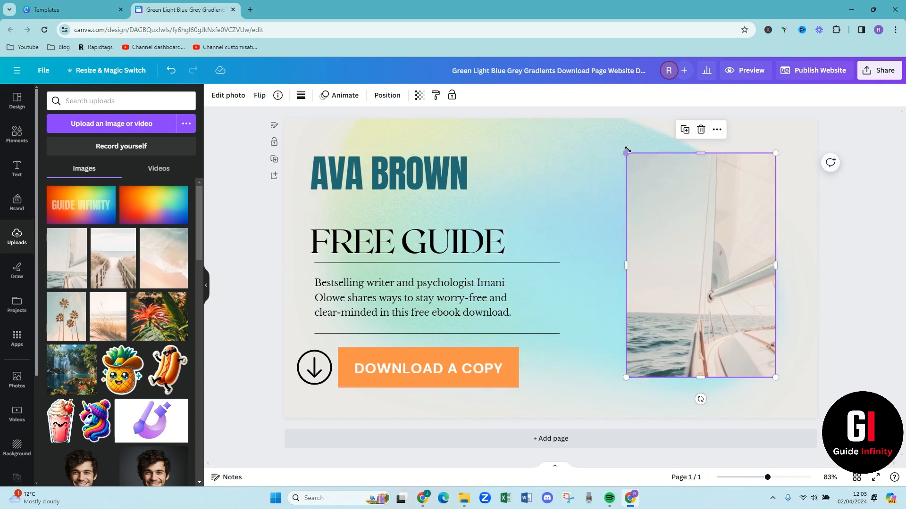
{"action": "left_click_drag", "start_coordinate": [626, 152], "coordinate": [599, 144]}
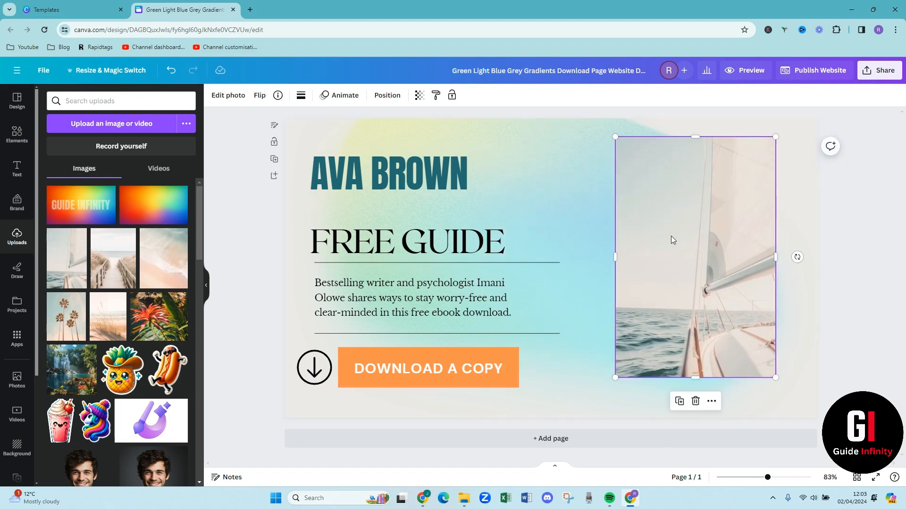
{"action": "left_click_drag", "start_coordinate": [672, 256], "coordinate": [684, 263]}
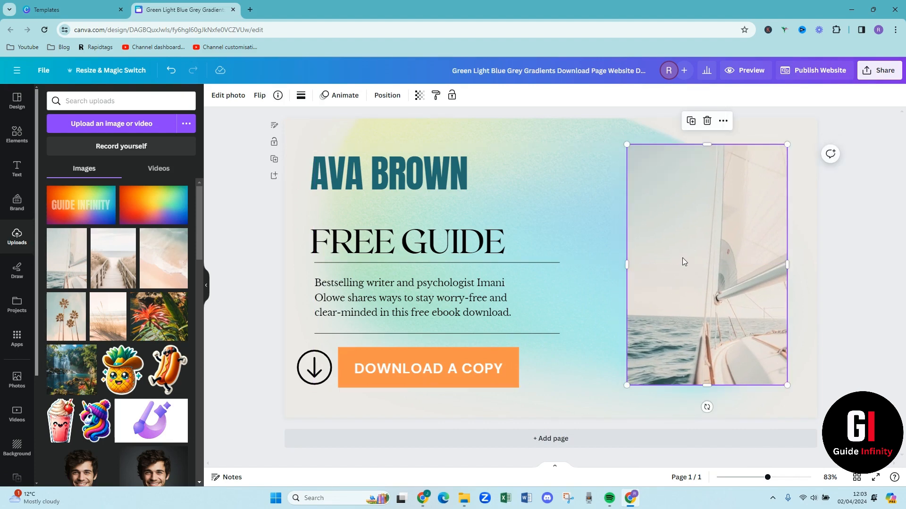
{"action": "left_click", "coordinate": [228, 96]}
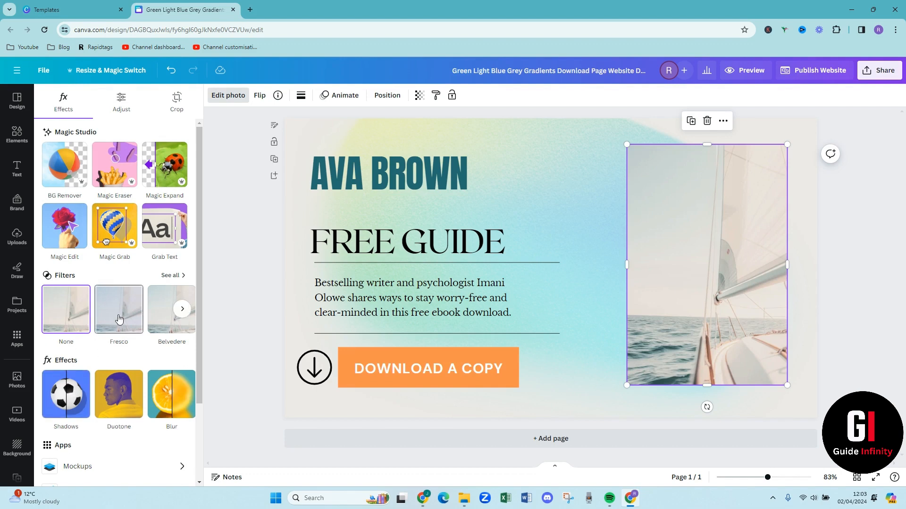
{"action": "scroll", "coordinate": [119, 319], "scroll_direction": "down", "scroll_amount": 2}
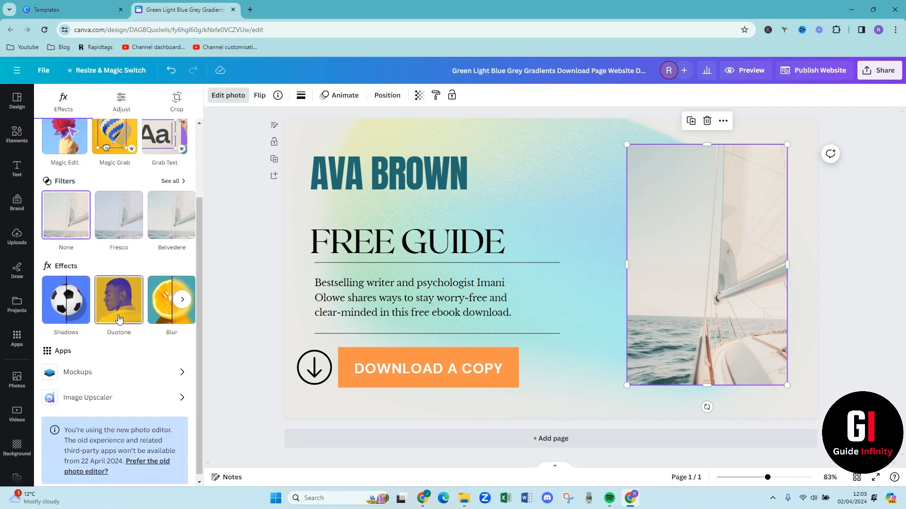
{"action": "scroll", "coordinate": [119, 319], "scroll_direction": "up", "scroll_amount": 2}
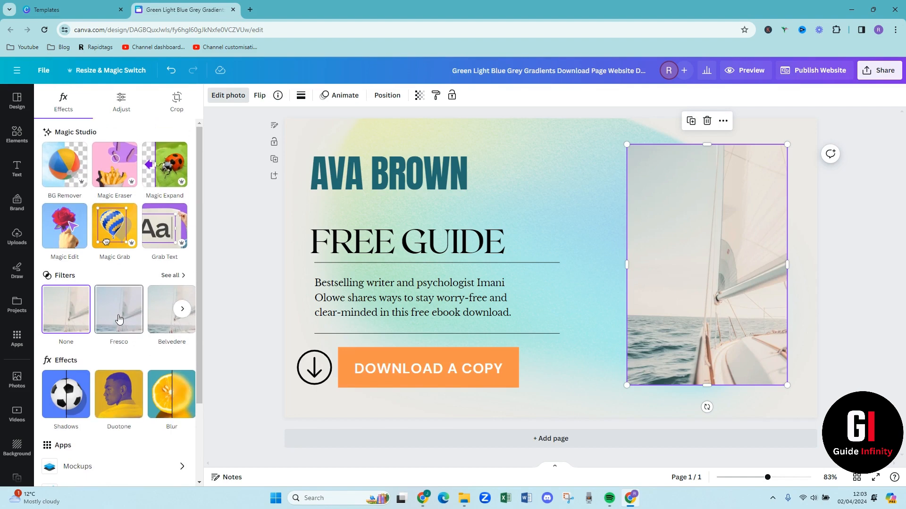
{"action": "left_click", "coordinate": [605, 205]}
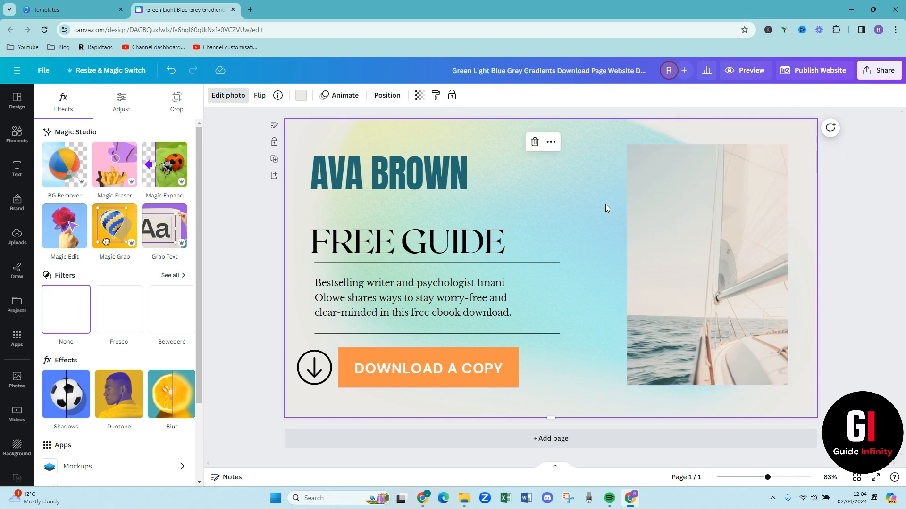
{"action": "right_click", "coordinate": [440, 355]}
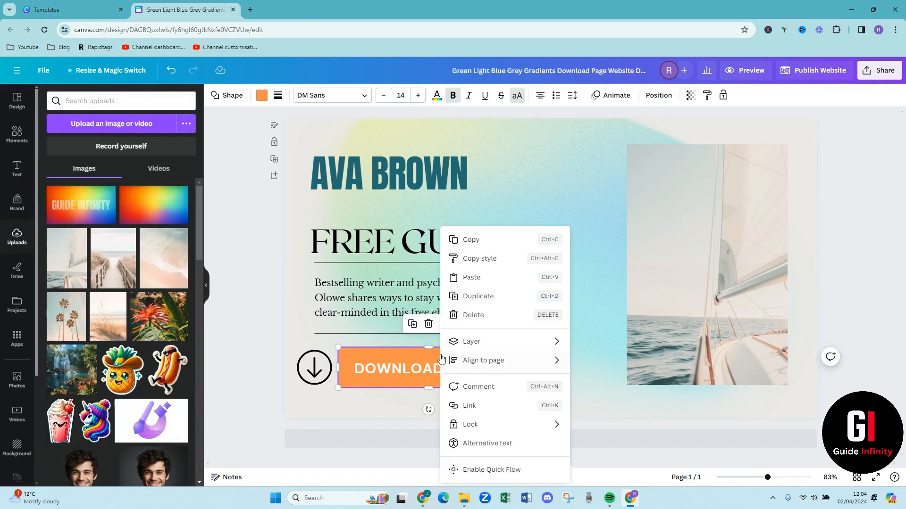
{"action": "left_click", "coordinate": [468, 406]}
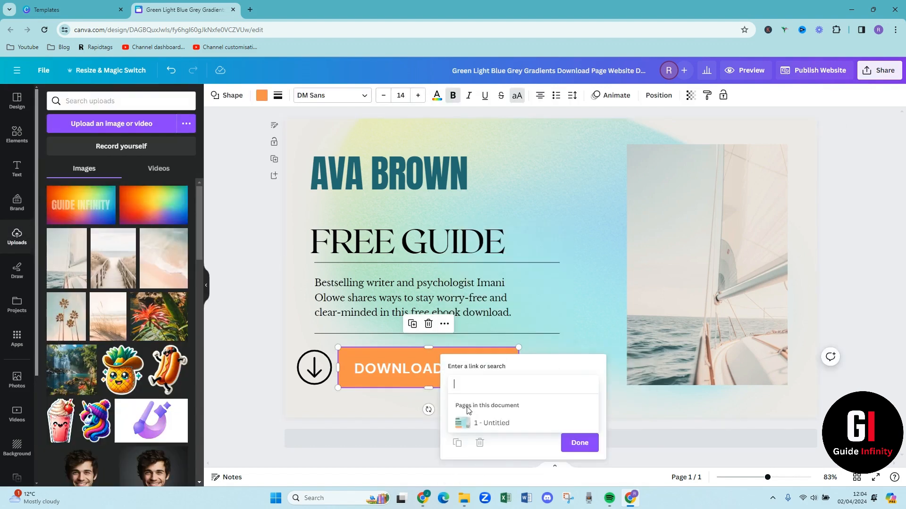
{"action": "type", "text": "www"}
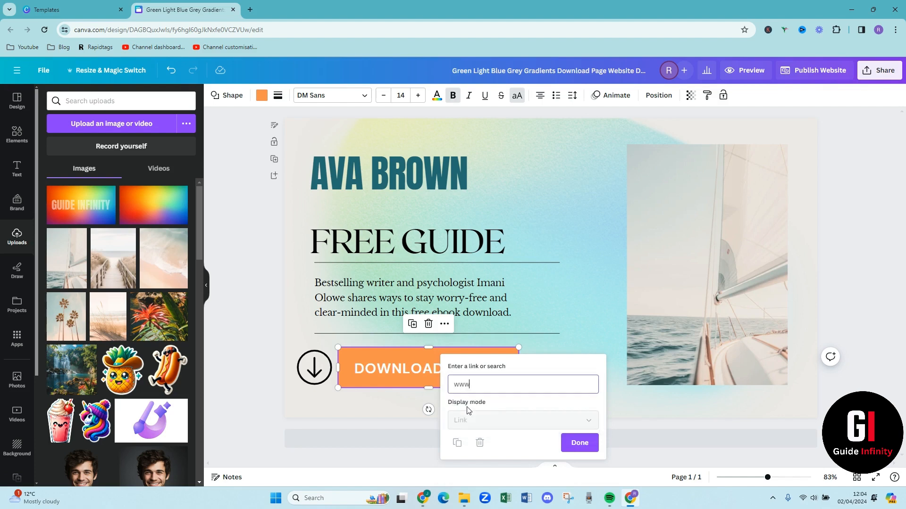
{"action": "type", "text": ".google"}
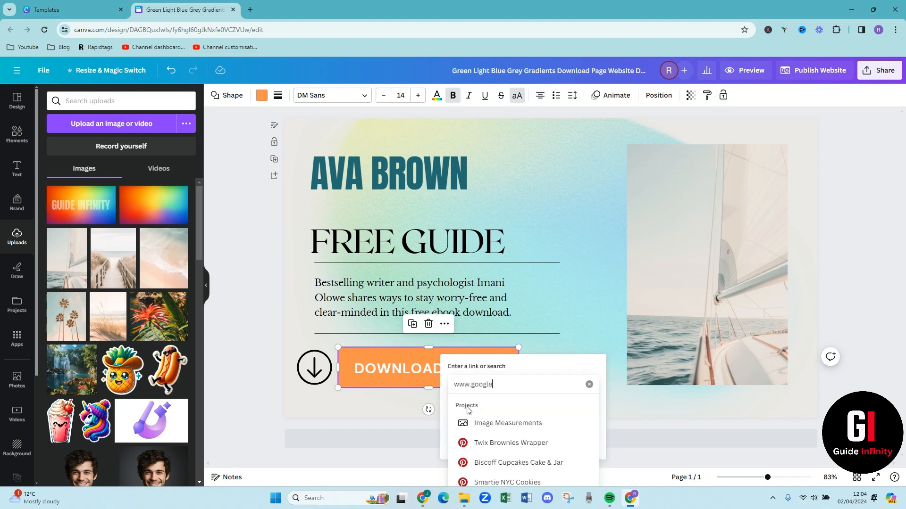
{"action": "type", "text": ".co"}
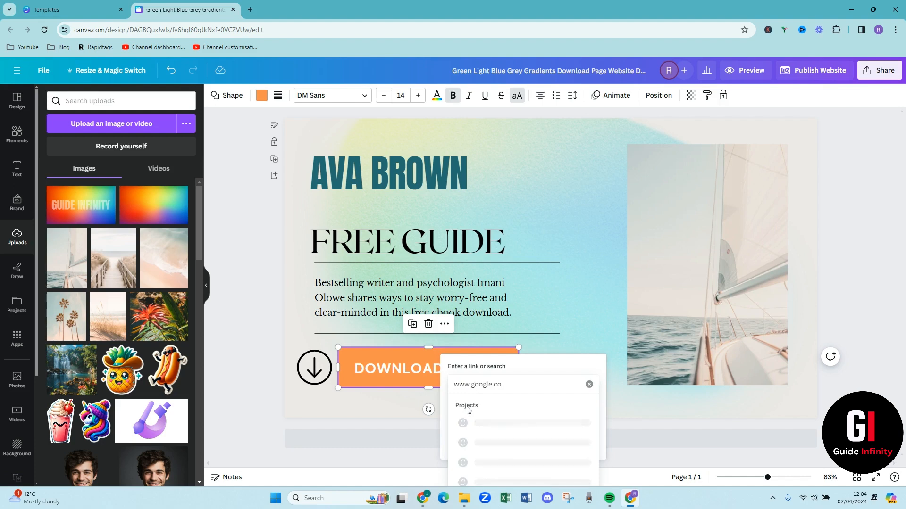
{"action": "type", "text": ".uk"}
{"action": "key", "text": "Return"}
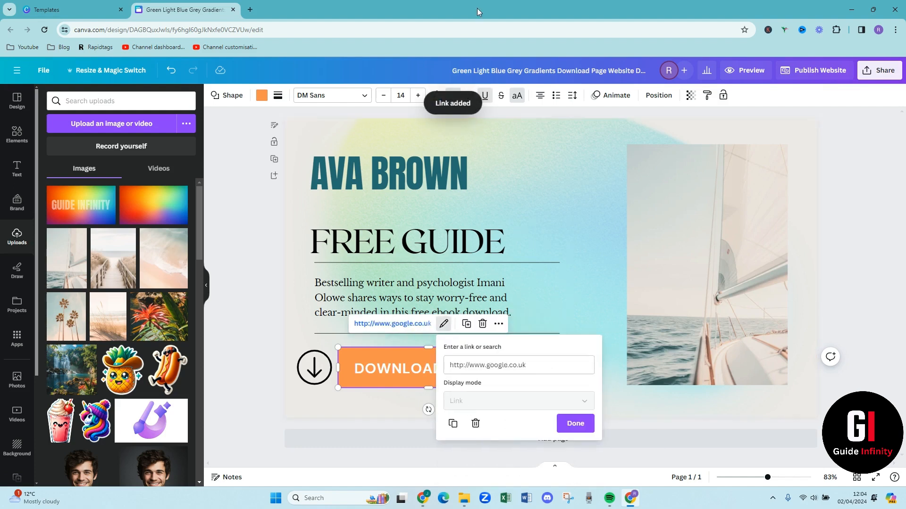
{"action": "left_click", "coordinate": [575, 423]}
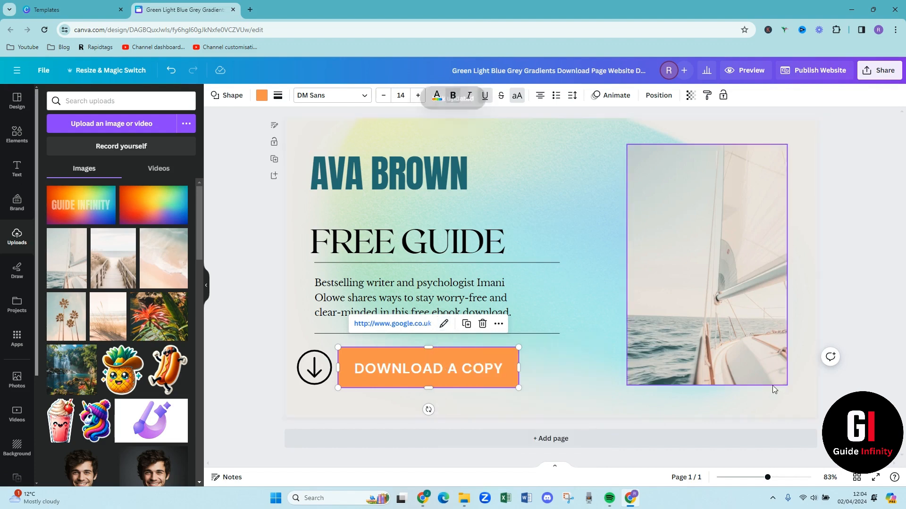
{"action": "left_click", "coordinate": [868, 309]}
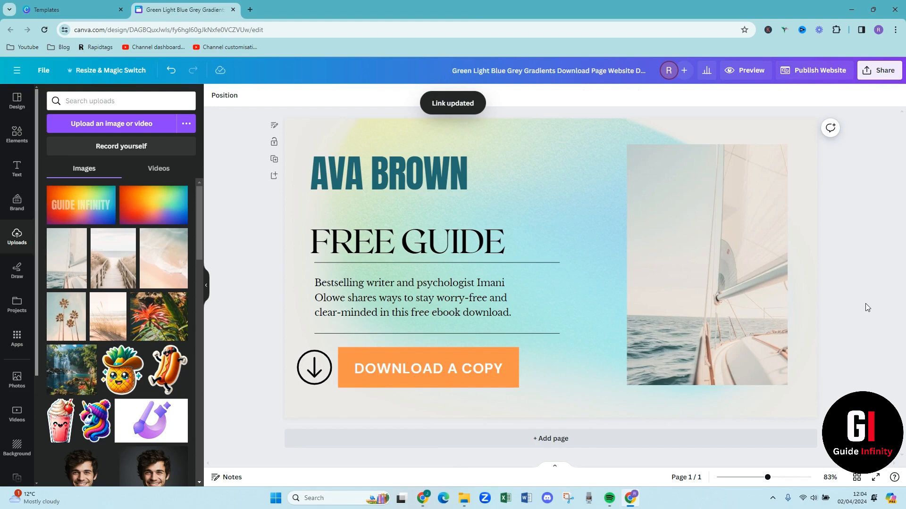
Preview the landing page as a website
{"action": "left_click", "coordinate": [747, 71]}
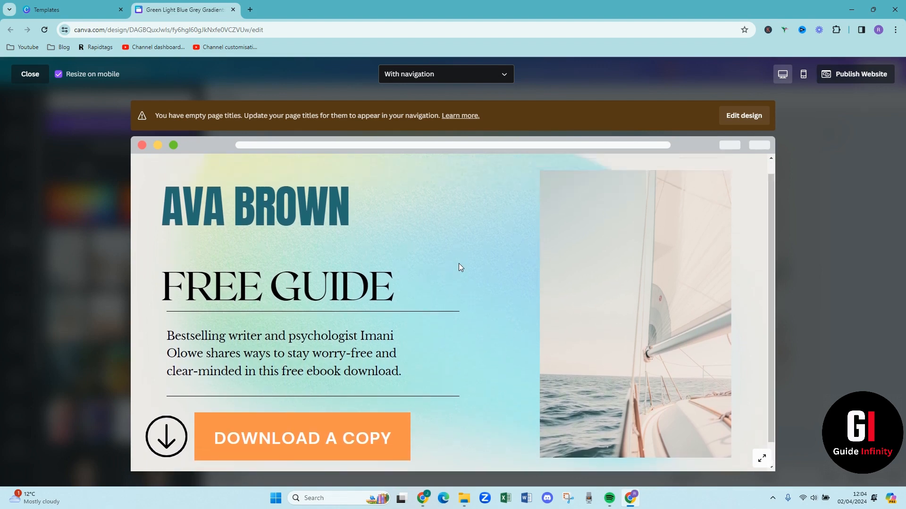
Check the mobile version of the landing page preview from the heading down to the photo, then close the preview
{"action": "left_click", "coordinate": [802, 76]}
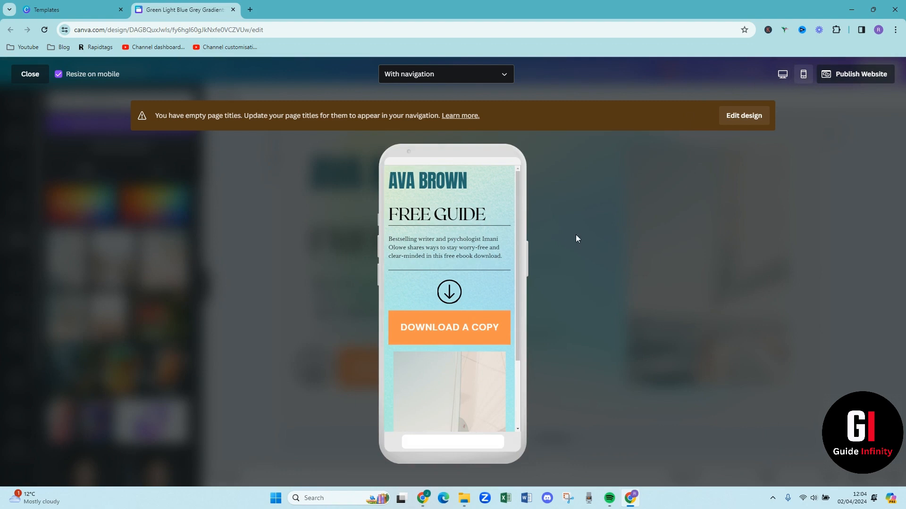
{"action": "scroll", "coordinate": [449, 321], "scroll_direction": "down", "scroll_amount": 2}
{"action": "scroll", "coordinate": [450, 317], "scroll_direction": "up", "scroll_amount": 2}
{"action": "scroll", "coordinate": [447, 333], "scroll_direction": "down", "scroll_amount": 2}
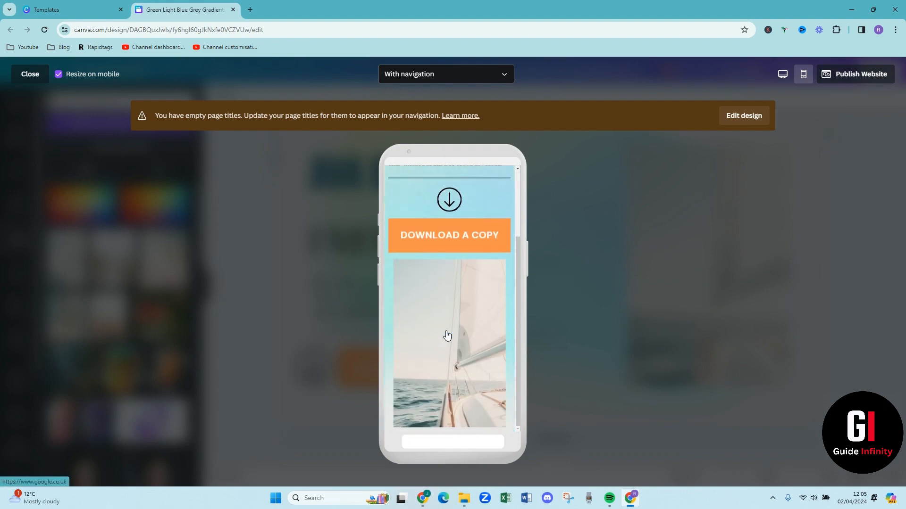
{"action": "scroll", "coordinate": [447, 335], "scroll_direction": "up", "scroll_amount": 2}
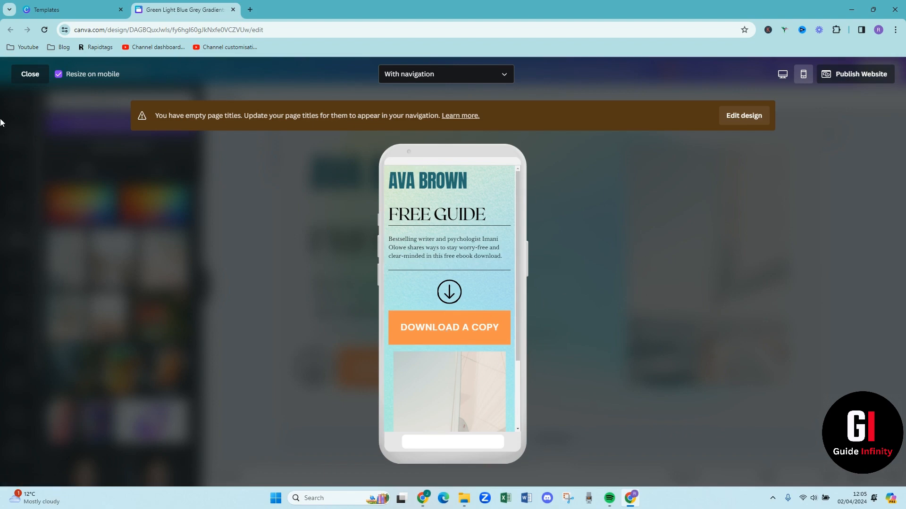
{"action": "left_click", "coordinate": [20, 80]}
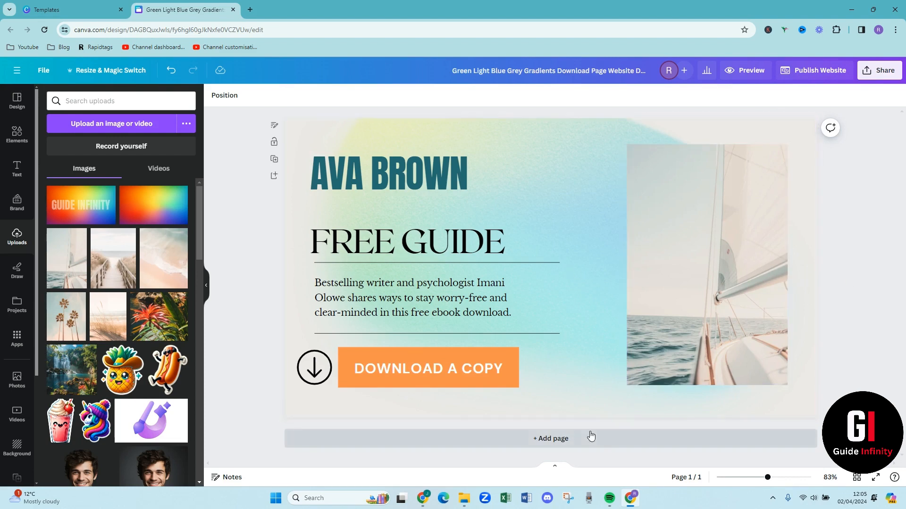
Duplicate the landing page to create a second page with the same gradient background
{"action": "left_click", "coordinate": [564, 441]}
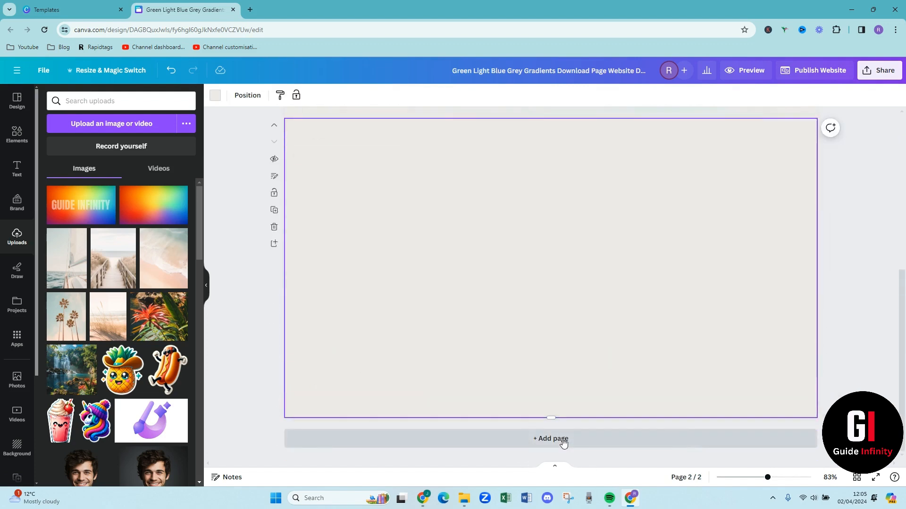
{"action": "left_click", "coordinate": [274, 227]}
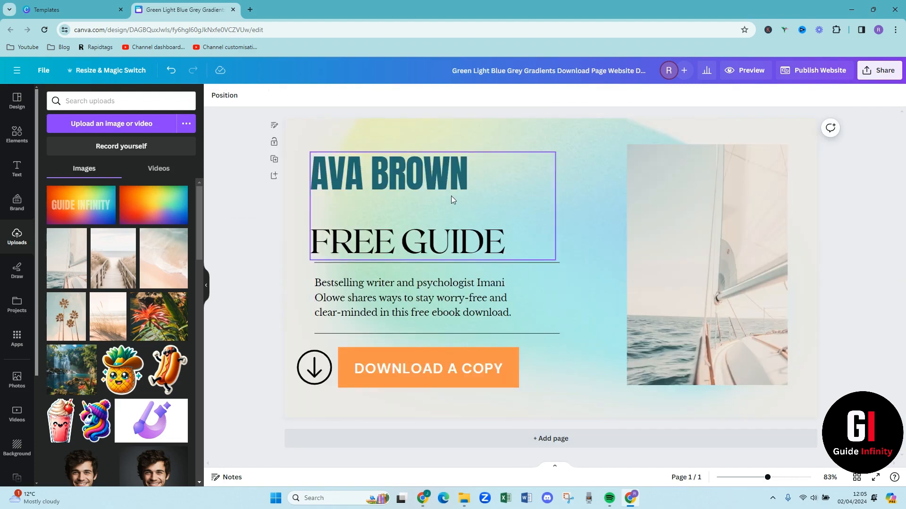
{"action": "left_click", "coordinate": [274, 160]}
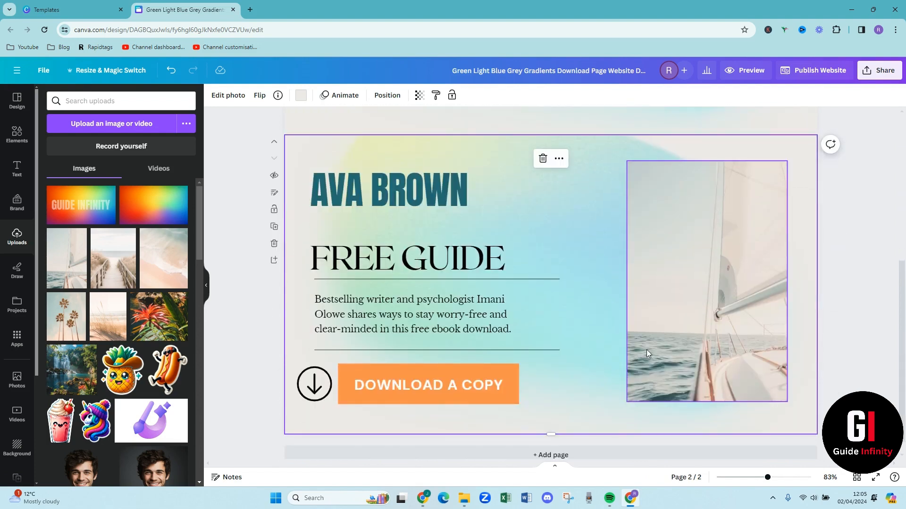
Delete the photo, download button and its text, arrow icon, description block and headings from the second page
{"action": "key", "text": "Delete"}
{"action": "left_click", "coordinate": [445, 384]}
{"action": "key", "text": "Delete"}
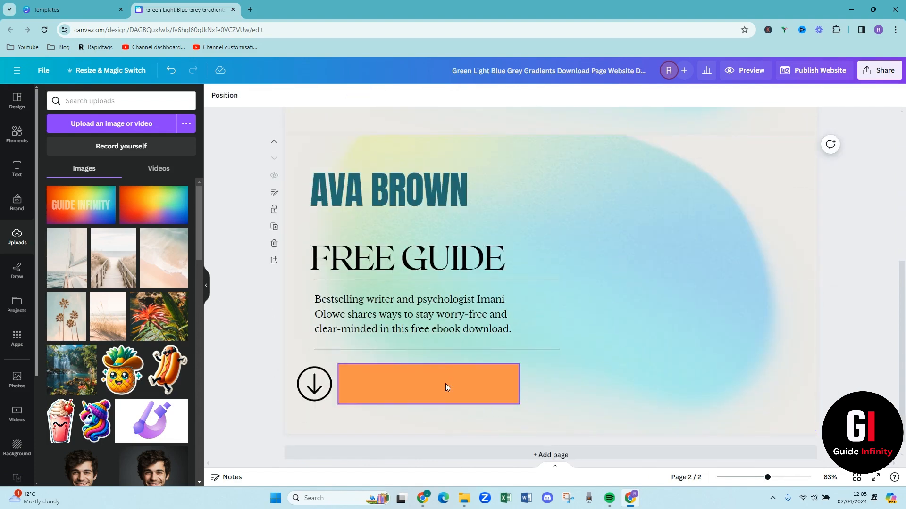
{"action": "key", "text": "Delete"}
{"action": "left_click", "coordinate": [314, 384]}
{"action": "key", "text": "Delete"}
{"action": "left_click", "coordinate": [369, 323]}
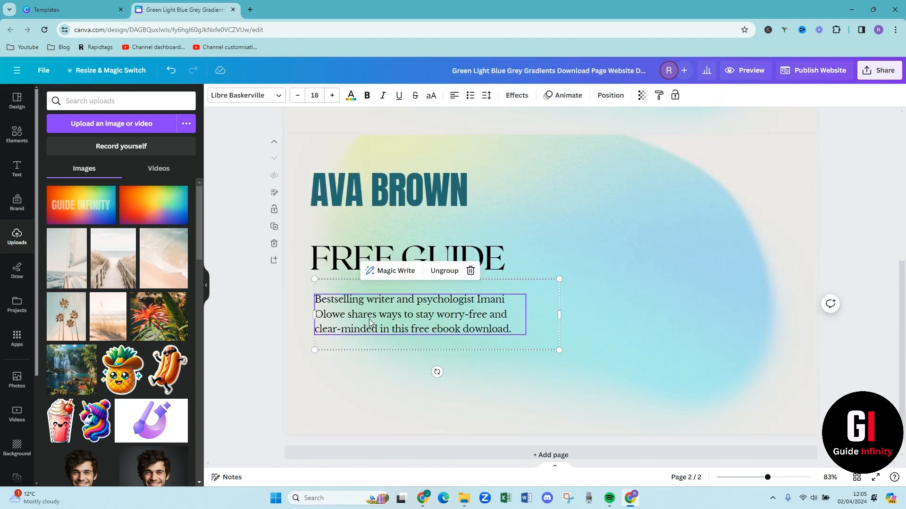
{"action": "key", "text": "Delete"}
{"action": "left_click", "coordinate": [342, 234]}
{"action": "key", "text": "Delete"}
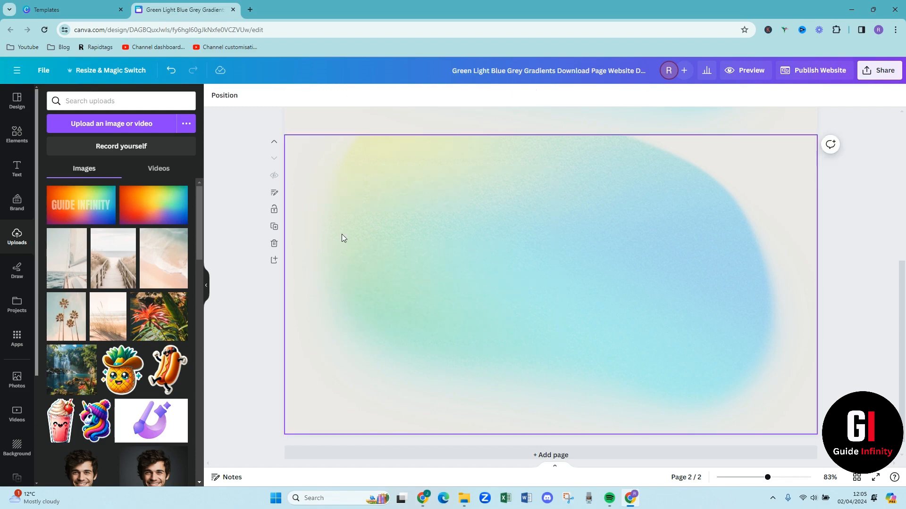
{"action": "scroll", "coordinate": [691, 332], "scroll_direction": "up", "scroll_amount": 5}
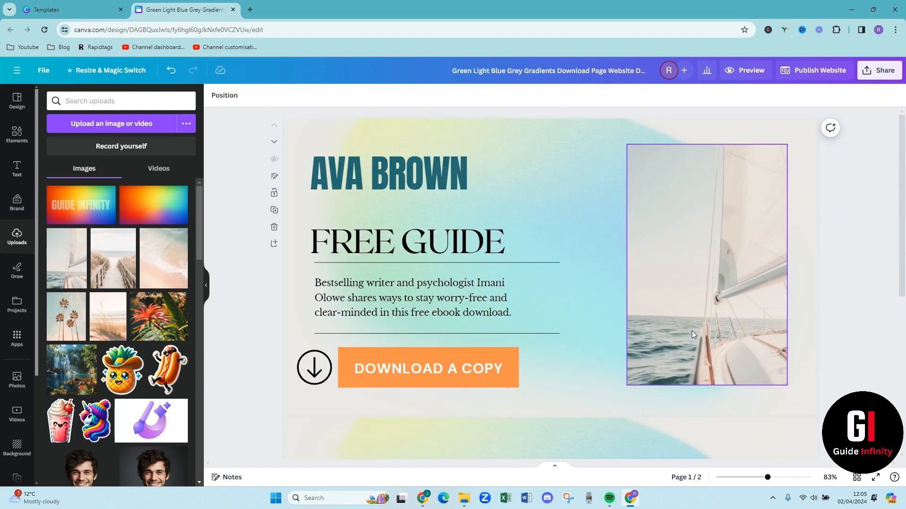
{"action": "scroll", "coordinate": [693, 334], "scroll_direction": "down", "scroll_amount": 2}
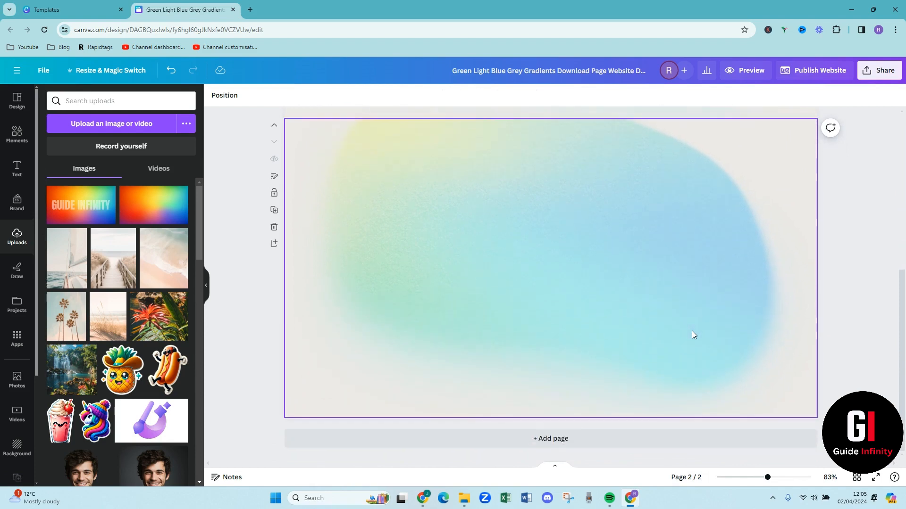
{"action": "scroll", "coordinate": [693, 334], "scroll_direction": "up", "scroll_amount": 5}
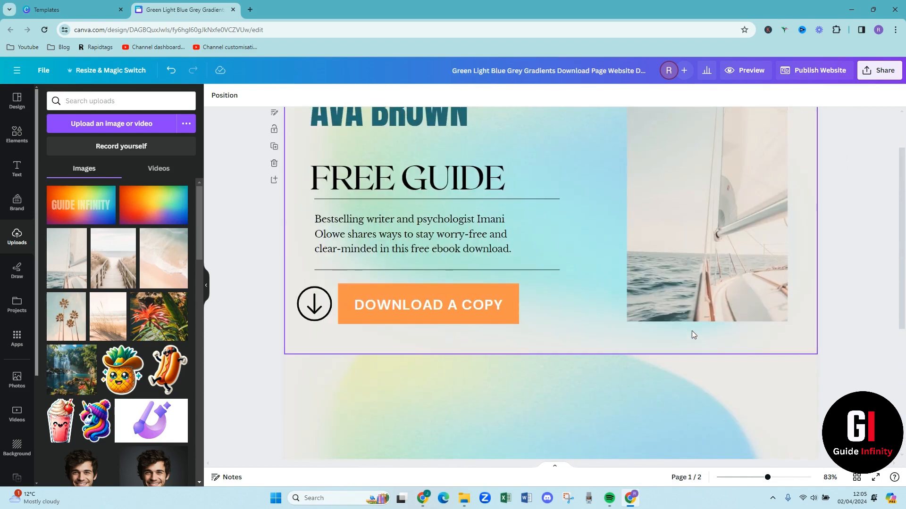
{"action": "scroll", "coordinate": [541, 222], "scroll_direction": "up", "scroll_amount": 2}
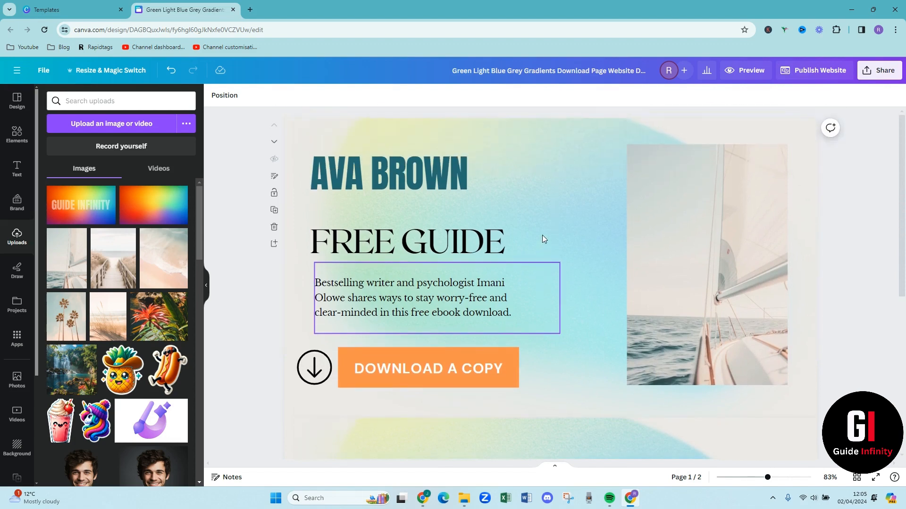
{"action": "left_click", "coordinate": [417, 375]}
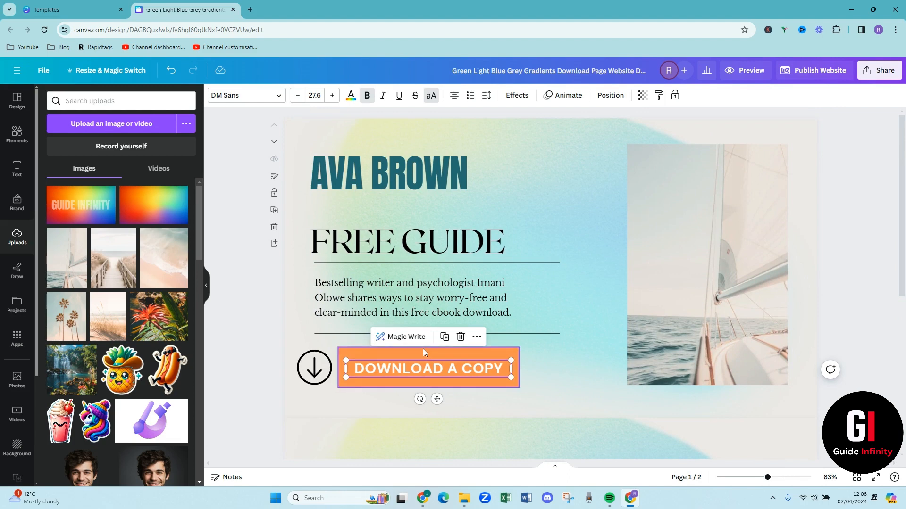
{"action": "left_click", "coordinate": [565, 382]}
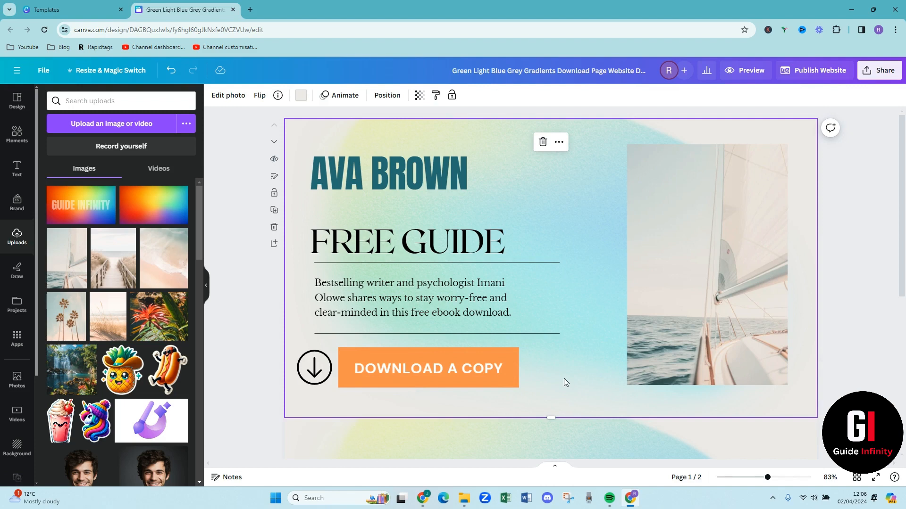
Start publishing the website to the free Canva domain and set the browser tab title to the author's name followed by "freeguide"
{"action": "left_click", "coordinate": [818, 72]}
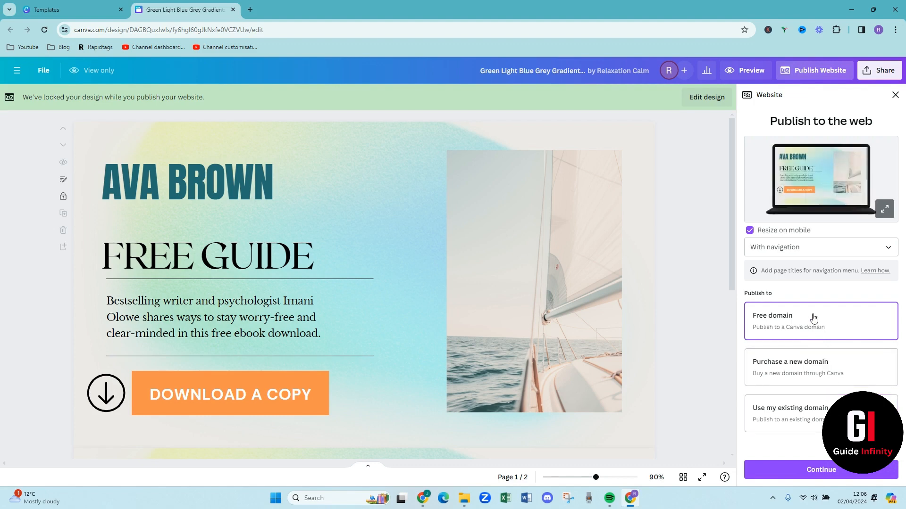
{"action": "left_click", "coordinate": [844, 473]}
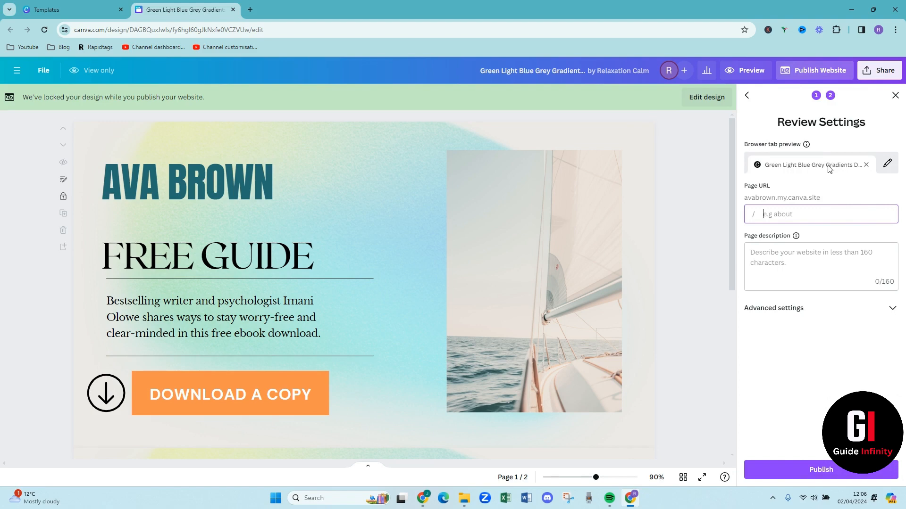
{"action": "left_click", "coordinate": [886, 165]}
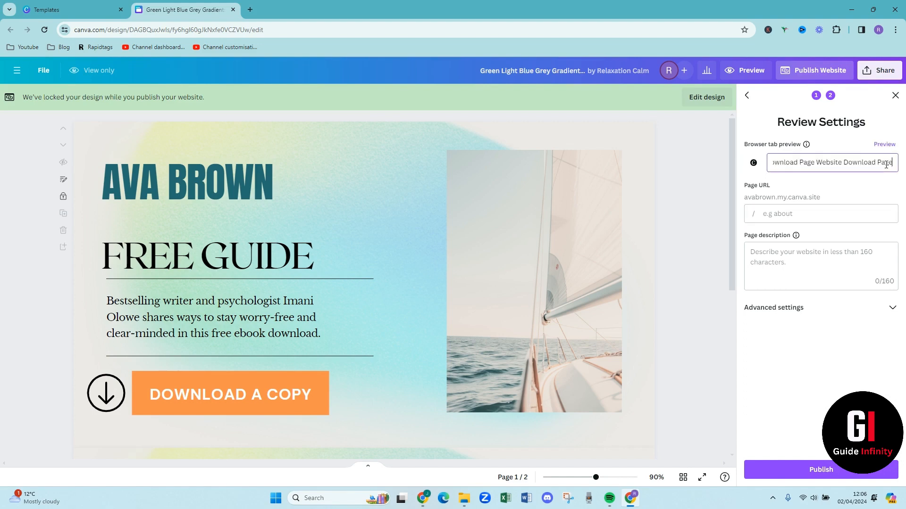
{"action": "left_click", "coordinate": [816, 165]}
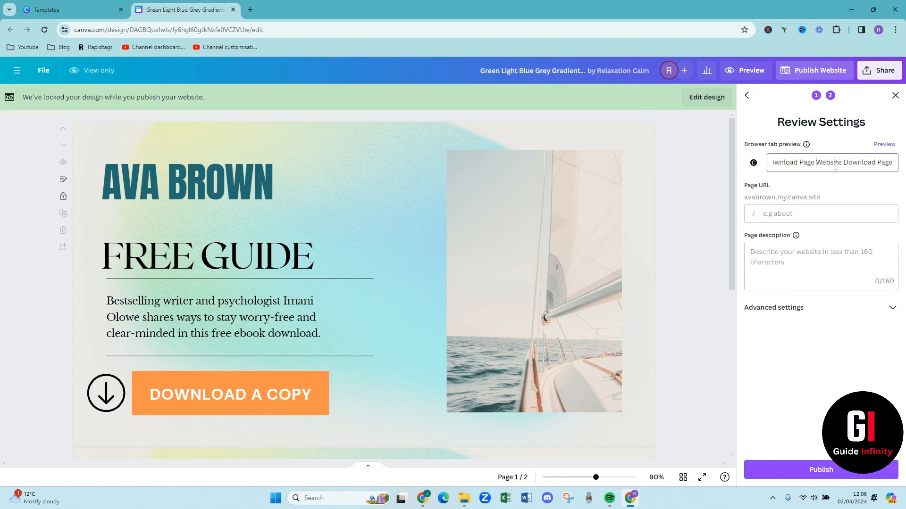
{"action": "left_click_drag", "start_coordinate": [843, 162], "coordinate": [862, 162]}
{"action": "left_click", "coordinate": [890, 164]}
{"action": "key", "text": "BackSpace"}
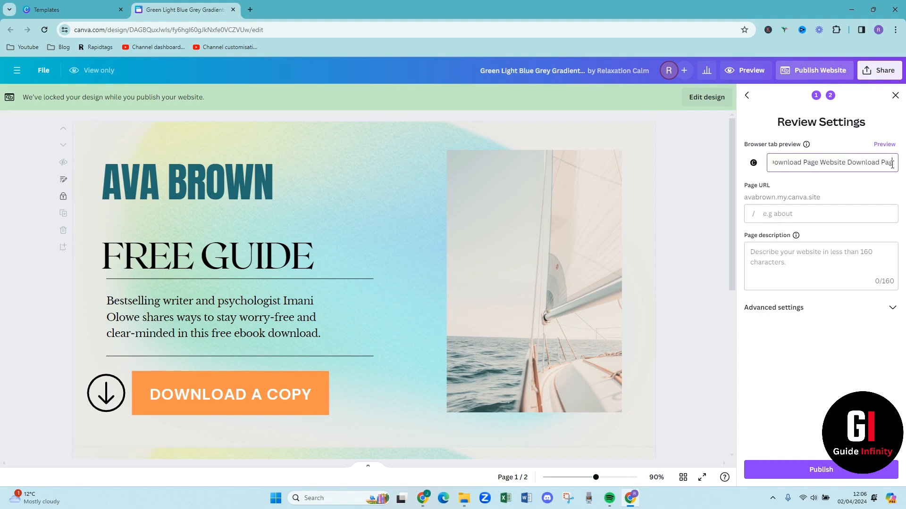
{"action": "key", "text": "BackSpace"}
{"action": "key", "text": "BackSpace"}
{"action": "key", "text": "BackSpace"}
{"action": "key", "text": "BackSpace"}
{"action": "key", "text": "BackSpace"}
{"action": "key", "text": "BackSpace"}
{"action": "key", "text": "BackSpace"}
{"action": "key", "text": "BackSpace"}
{"action": "key", "text": "BackSpace"}
{"action": "key", "text": "BackSpace"}
{"action": "key", "text": "BackSpace"}
{"action": "key", "text": "BackSpace"}
{"action": "key", "text": "BackSpace"}
{"action": "key", "text": "BackSpace"}
{"action": "key", "text": "BackSpace"}
{"action": "key", "text": "BackSpace"}
{"action": "key", "text": "BackSpace"}
{"action": "key", "text": "BackSpace"}
{"action": "key", "text": "BackSpace"}
{"action": "key", "text": "BackSpace"}
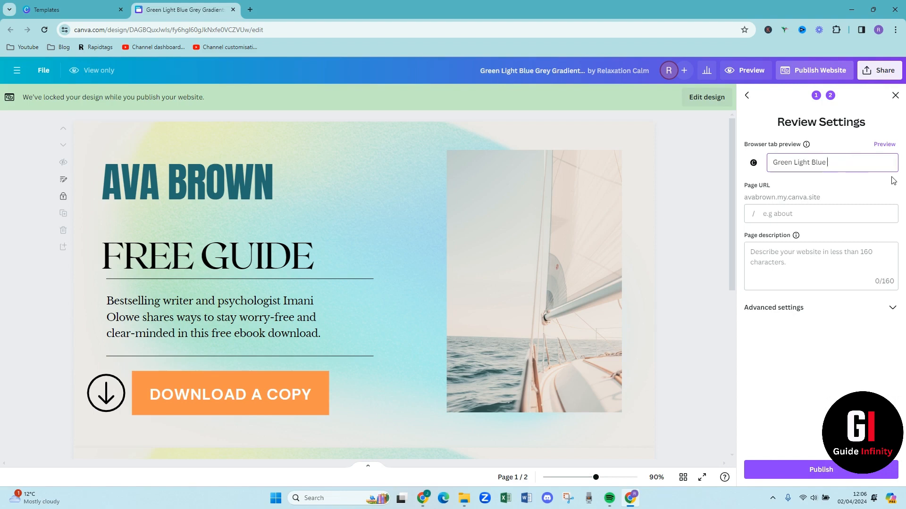
{"action": "key", "text": "BackSpace"}
{"action": "key", "text": "BackSpace"}
{"action": "key", "text": "BackSpace"}
{"action": "key", "text": "BackSpace"}
{"action": "key", "text": "BackSpace"}
{"action": "key", "text": "BackSpace"}
{"action": "key", "text": "BackSpace"}
{"action": "key", "text": "BackSpace"}
{"action": "key", "text": "BackSpace"}
{"action": "key", "text": "BackSpace"}
{"action": "key", "text": "BackSpace"}
{"action": "key", "text": "BackSpace"}
{"action": "key", "text": "BackSpace"}
{"action": "key", "text": "BackSpace"}
{"action": "key", "text": "BackSpace"}
{"action": "key", "text": "BackSpace"}
{"action": "key", "text": "BackSpace"}
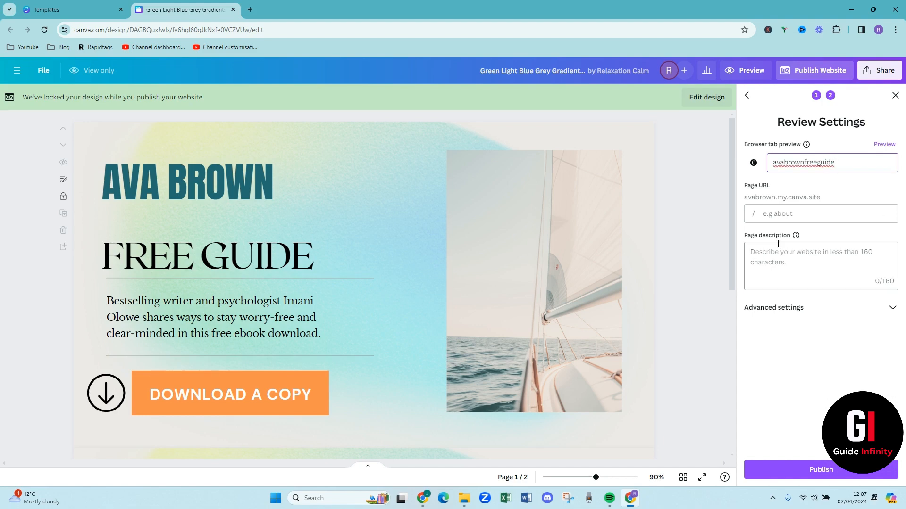
Copy the browser tab title into the page URL ending
{"action": "left_click", "coordinate": [773, 214]}
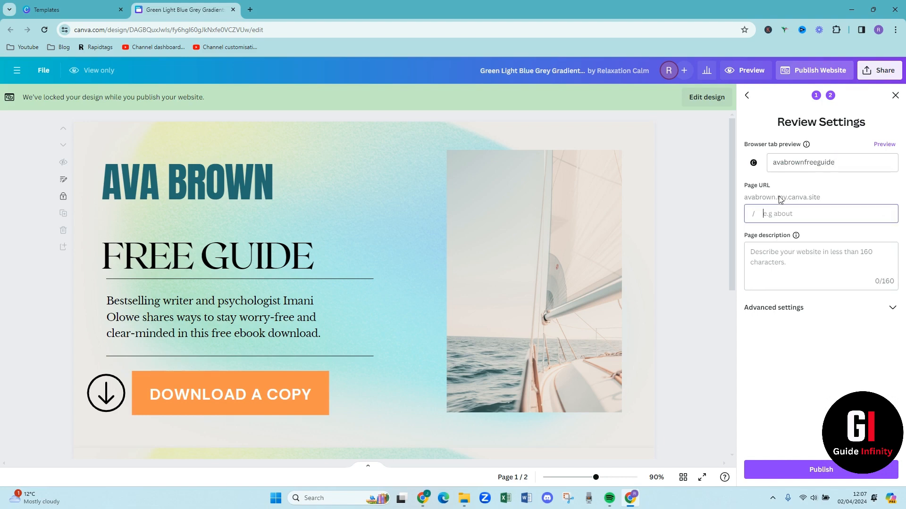
{"action": "left_click", "coordinate": [837, 163]}
{"action": "left_click_drag", "start_coordinate": [837, 162], "coordinate": [768, 173]}
{"action": "key", "text": "ctrl+c"}
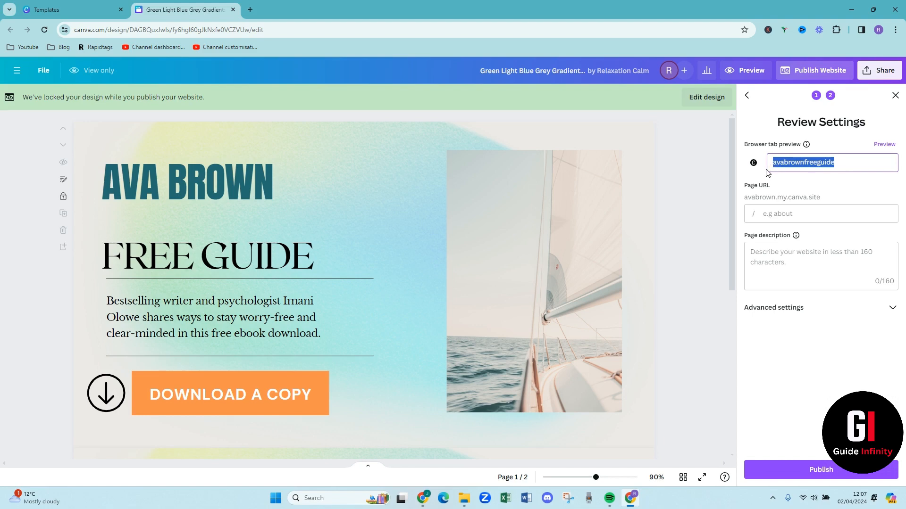
{"action": "left_click", "coordinate": [766, 214]}
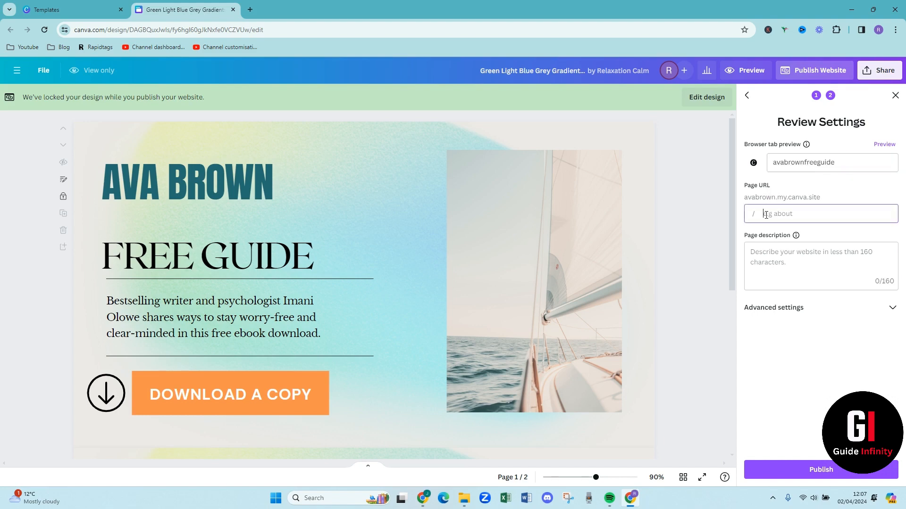
{"action": "key", "text": "ctrl+v"}
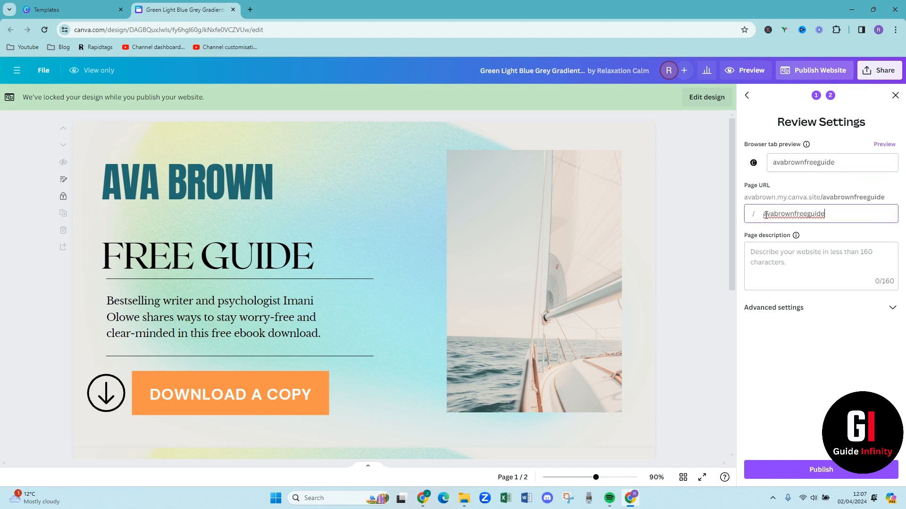
Show the advanced publishing settings and publish the website without a page description
{"action": "left_click", "coordinate": [787, 262]}
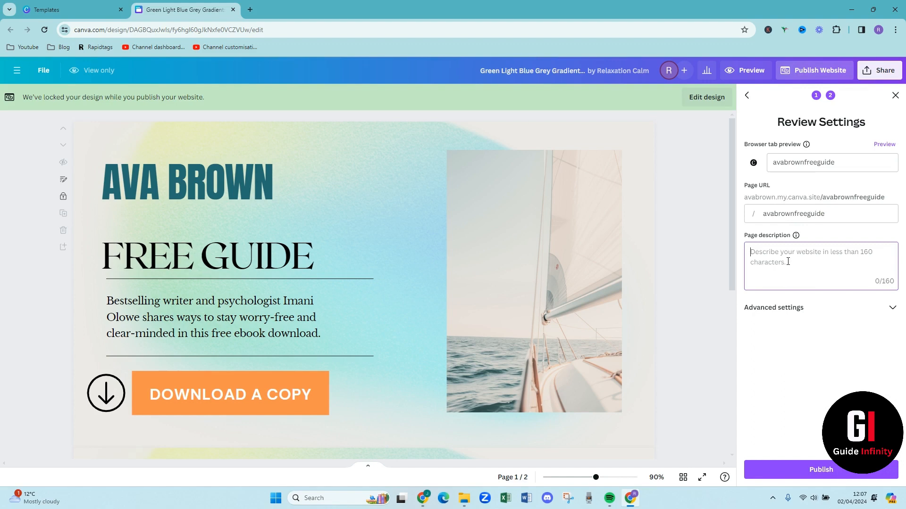
{"action": "left_click", "coordinate": [891, 309]}
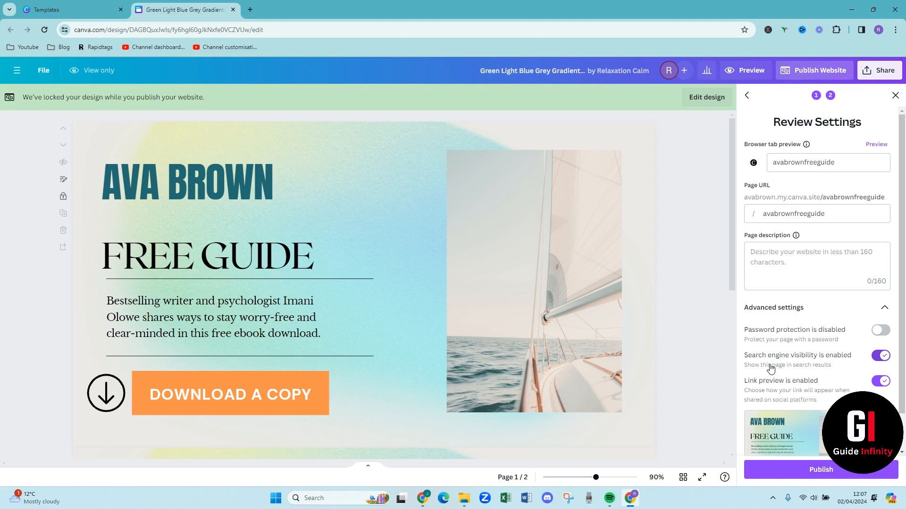
{"action": "left_click", "coordinate": [844, 478]}
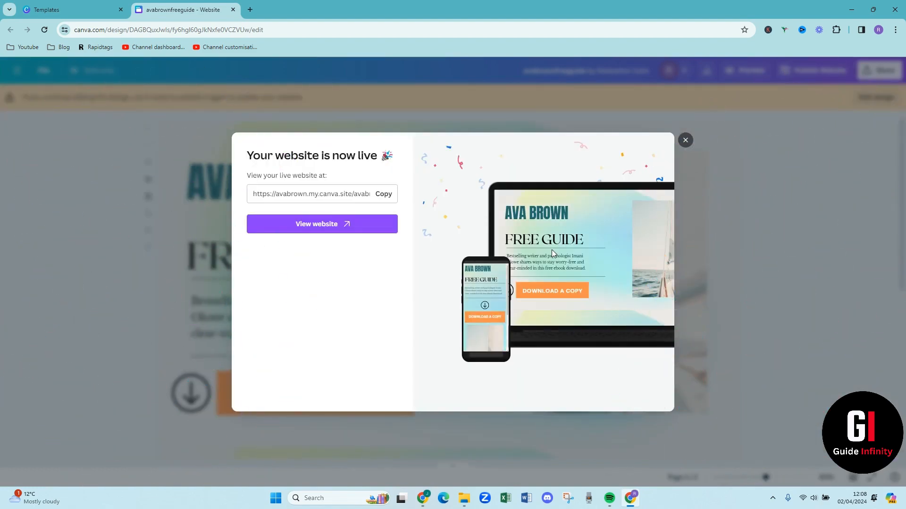
View both pages of the live website and test the download button's link, closing the page it opens
{"action": "left_click", "coordinate": [348, 226]}
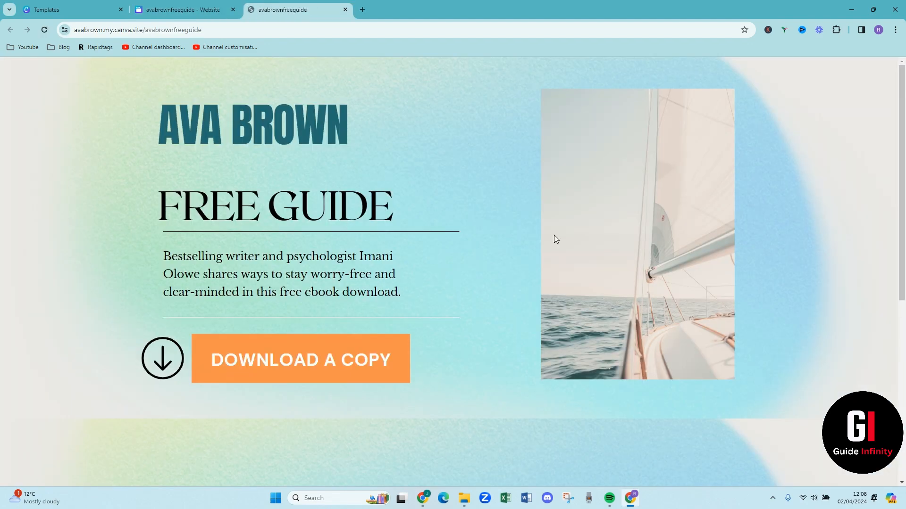
{"action": "scroll", "coordinate": [554, 236], "scroll_direction": "down", "scroll_amount": 2}
{"action": "scroll", "coordinate": [552, 240], "scroll_direction": "down", "scroll_amount": 4}
{"action": "scroll", "coordinate": [550, 245], "scroll_direction": "up", "scroll_amount": 6}
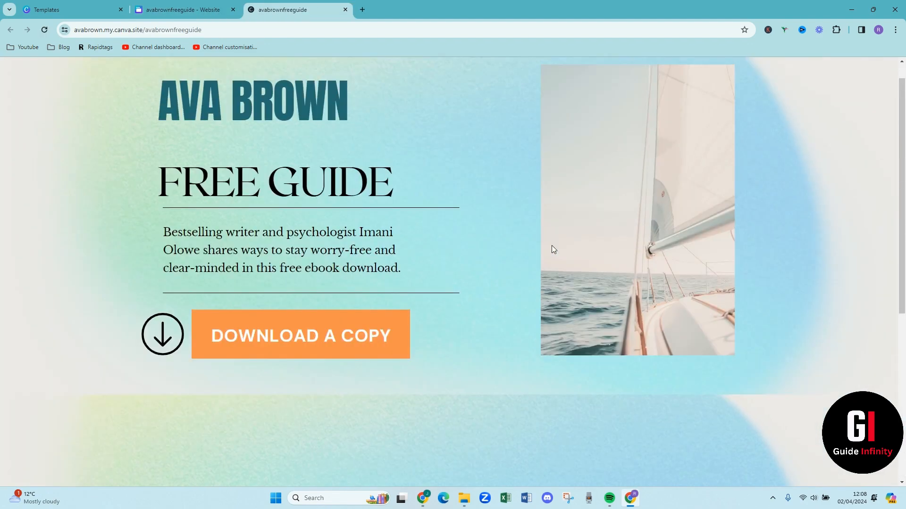
{"action": "scroll", "coordinate": [553, 249], "scroll_direction": "down", "scroll_amount": 5}
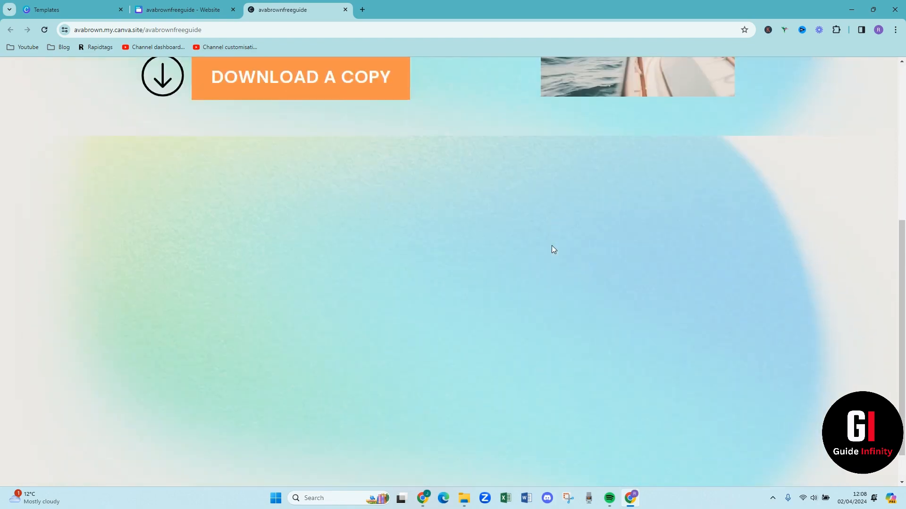
{"action": "scroll", "coordinate": [553, 249], "scroll_direction": "down", "scroll_amount": 2}
{"action": "scroll", "coordinate": [553, 249], "scroll_direction": "up", "scroll_amount": 7}
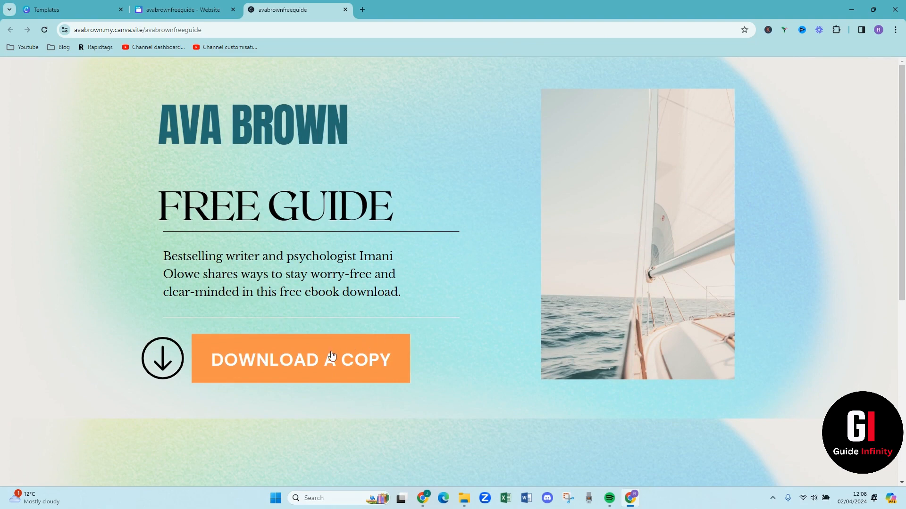
{"action": "left_click", "coordinate": [307, 357]}
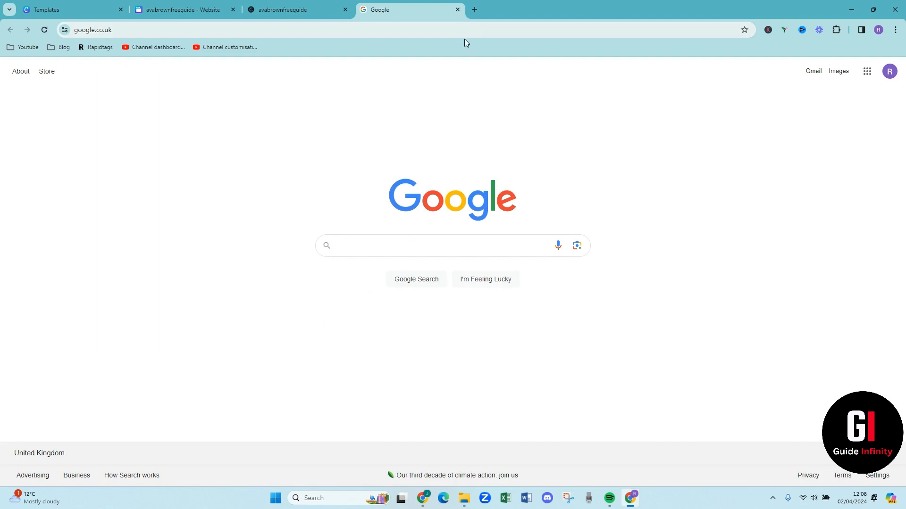
{"action": "left_click", "coordinate": [456, 12]}
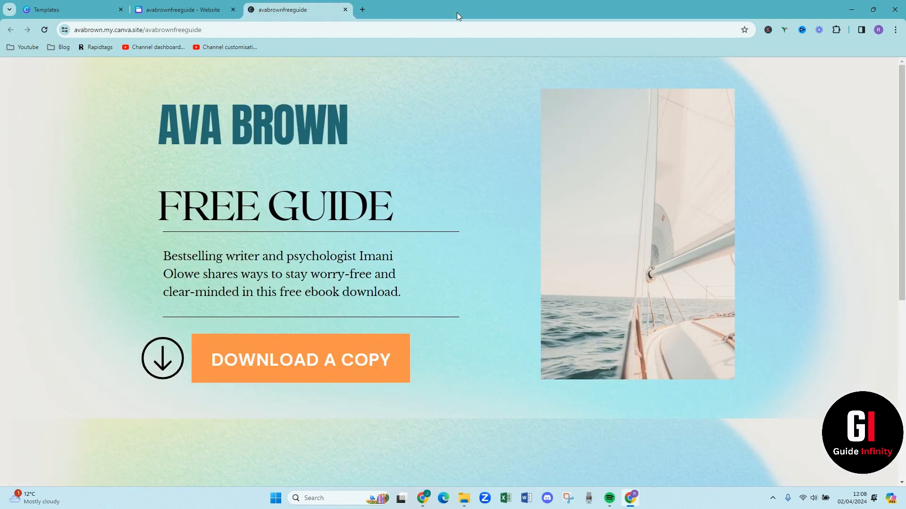